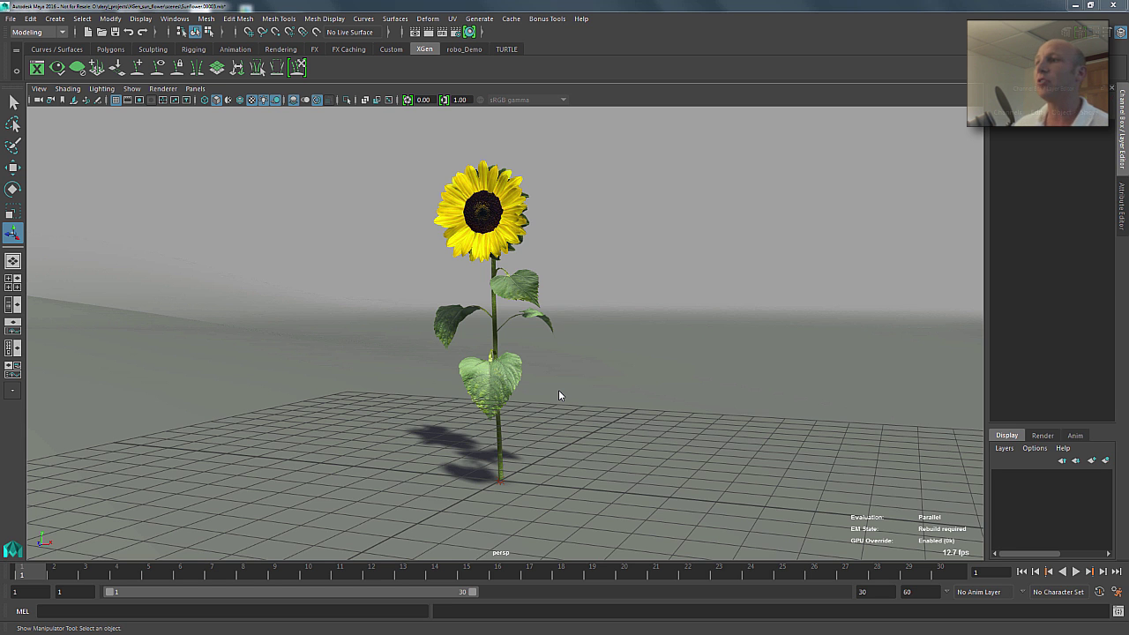
- Select the sunflower mesh and show its Move manipulator to check that the pivot sits at the stem's base
click(477, 247)
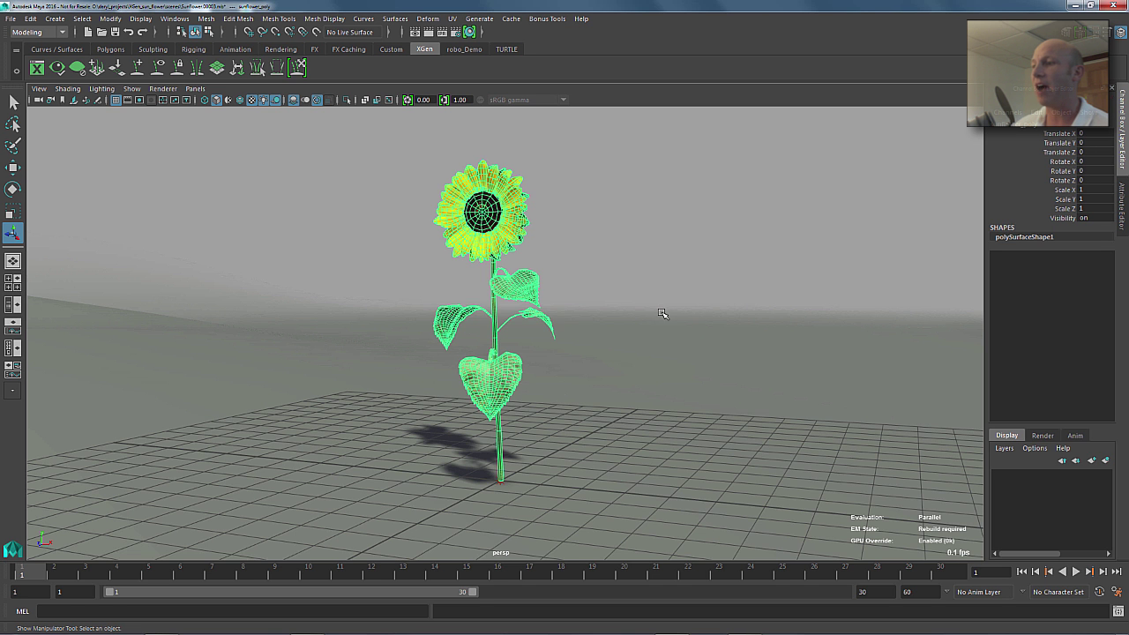
alt+middle_drag(618, 313, 609, 306)
key(w)
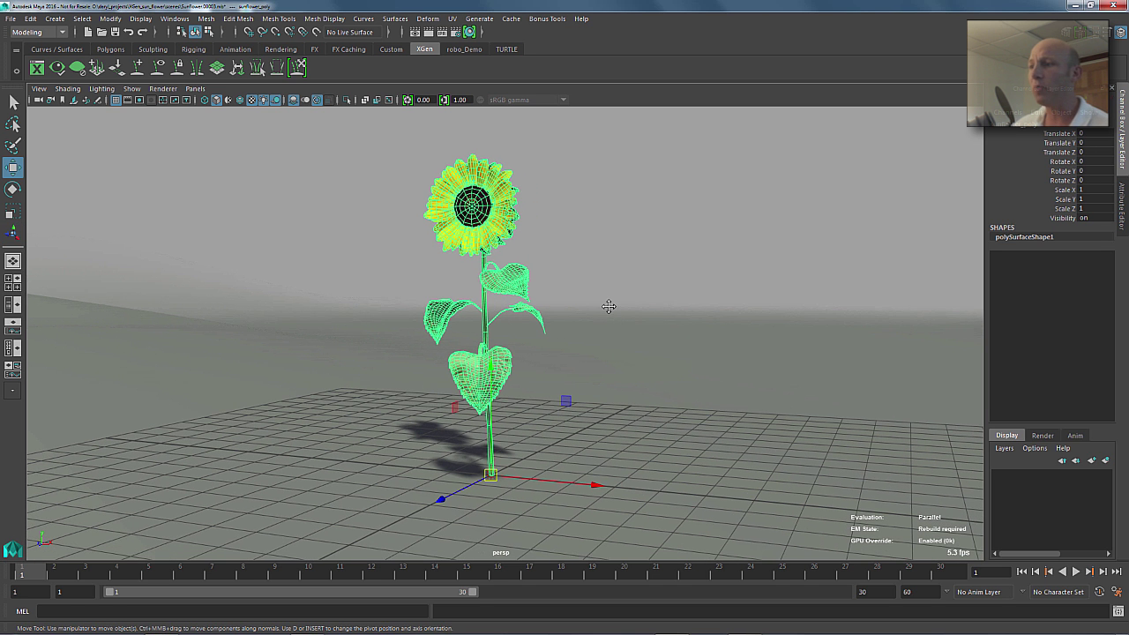
alt+drag(595, 311, 588, 303)
click(478, 464)
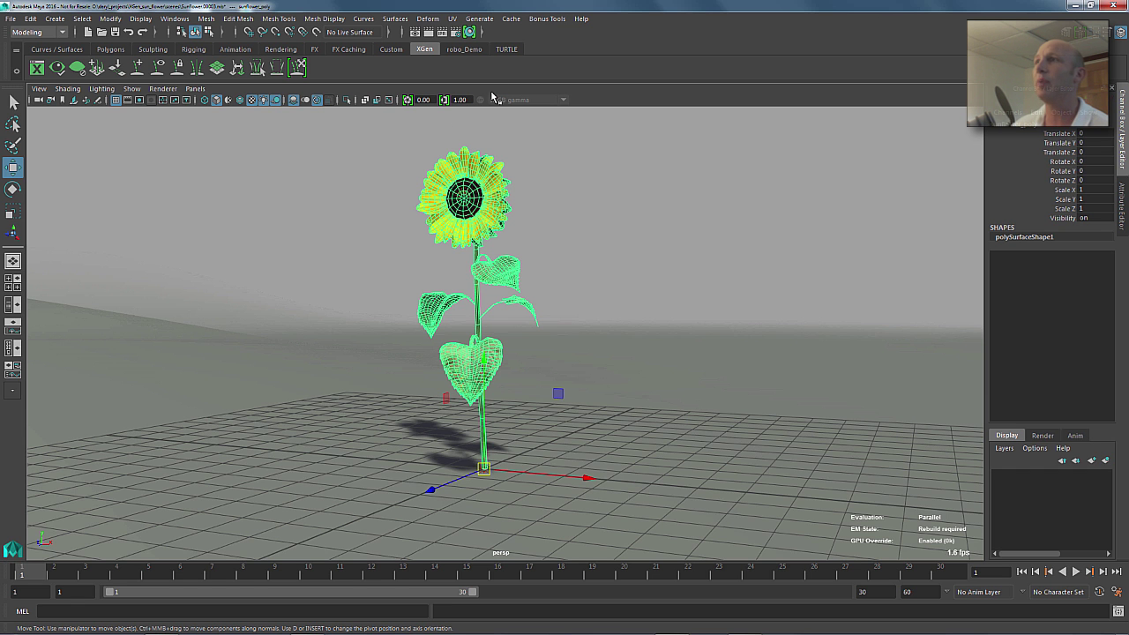
- Set the level of detail for exporting the selection as an archive to Automatic (PolyReduce %), and close the dialog without exporting
click(36, 32)
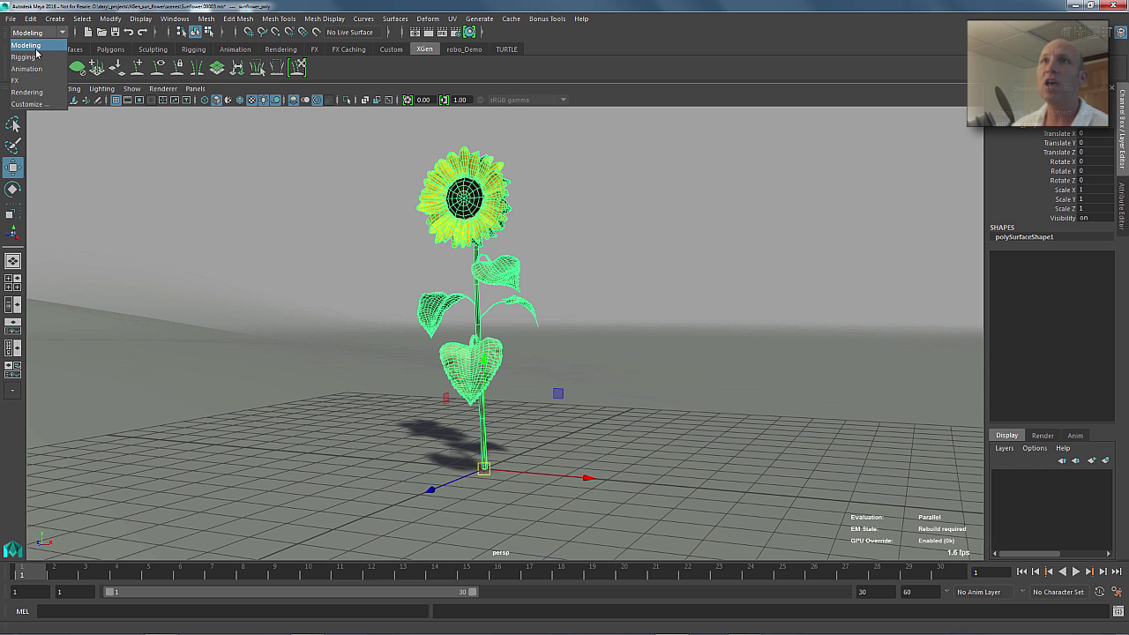
click(27, 44)
click(480, 19)
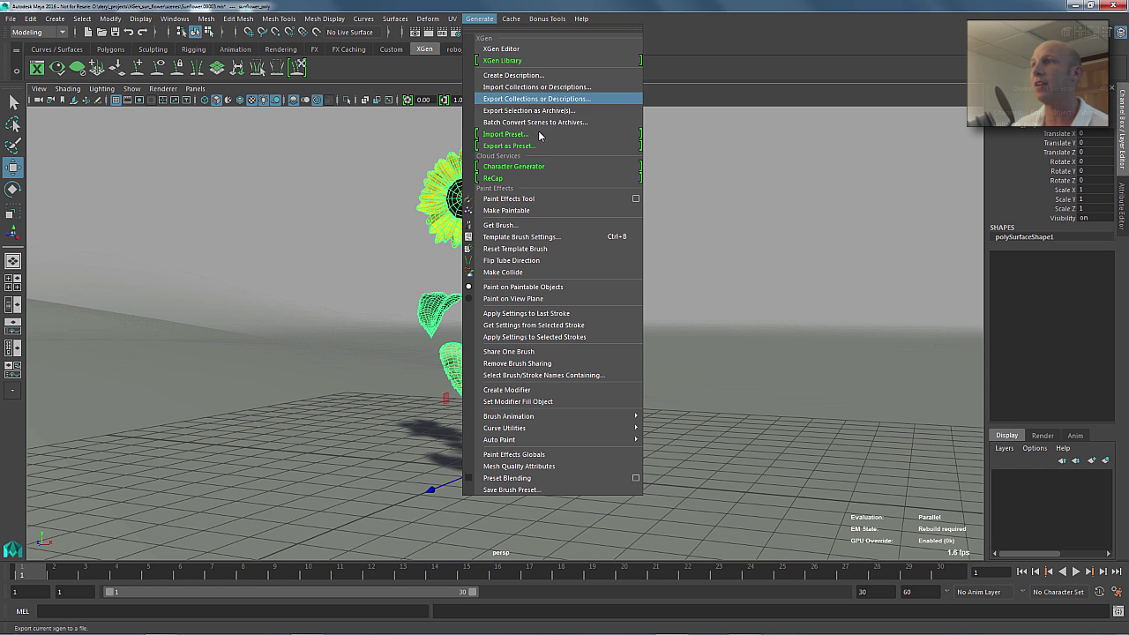
click(526, 110)
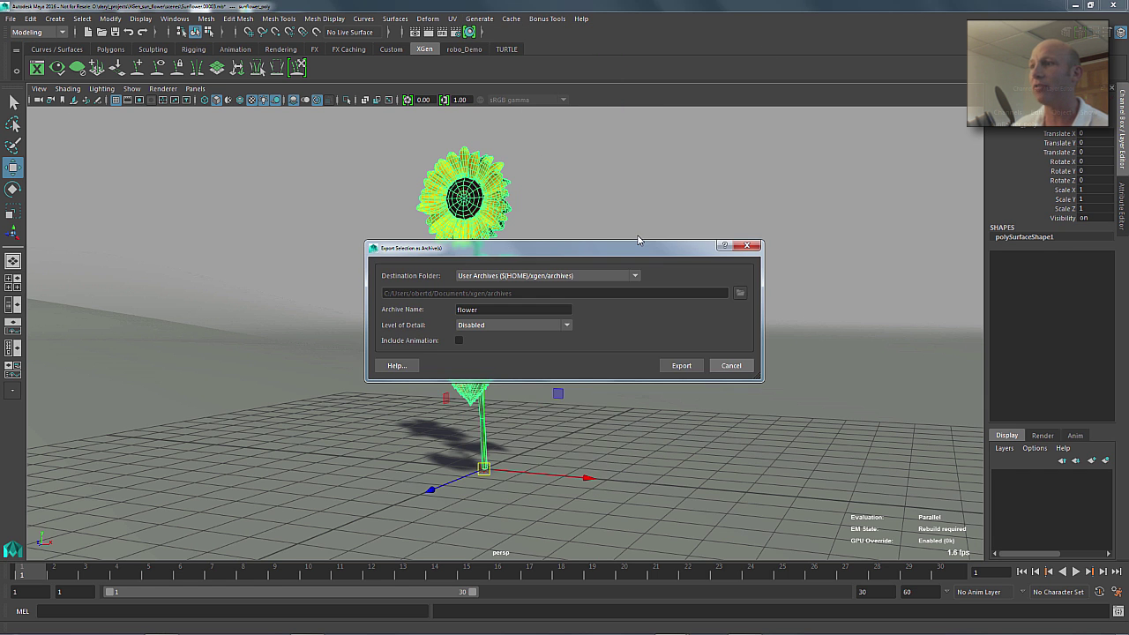
double_click(467, 309)
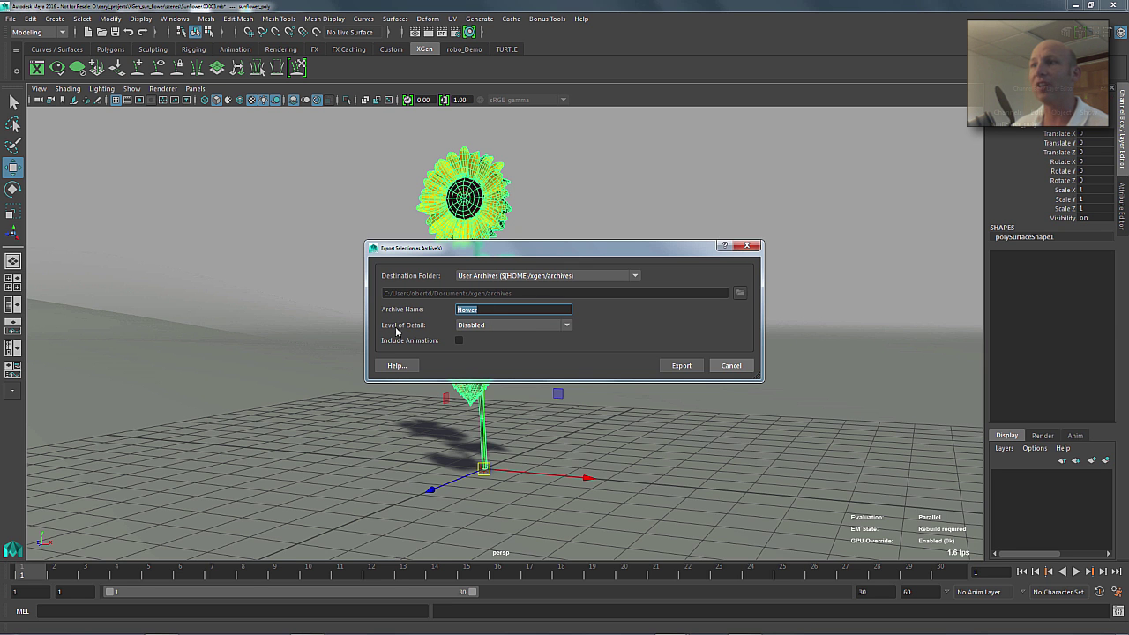
click(504, 327)
click(521, 343)
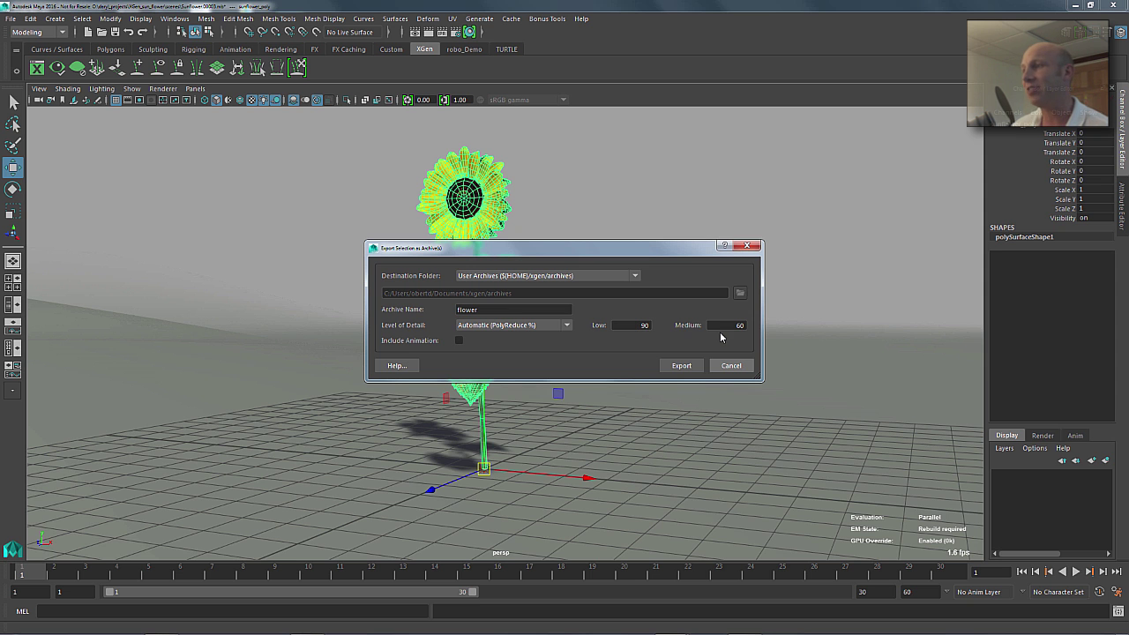
drag(594, 249, 808, 178)
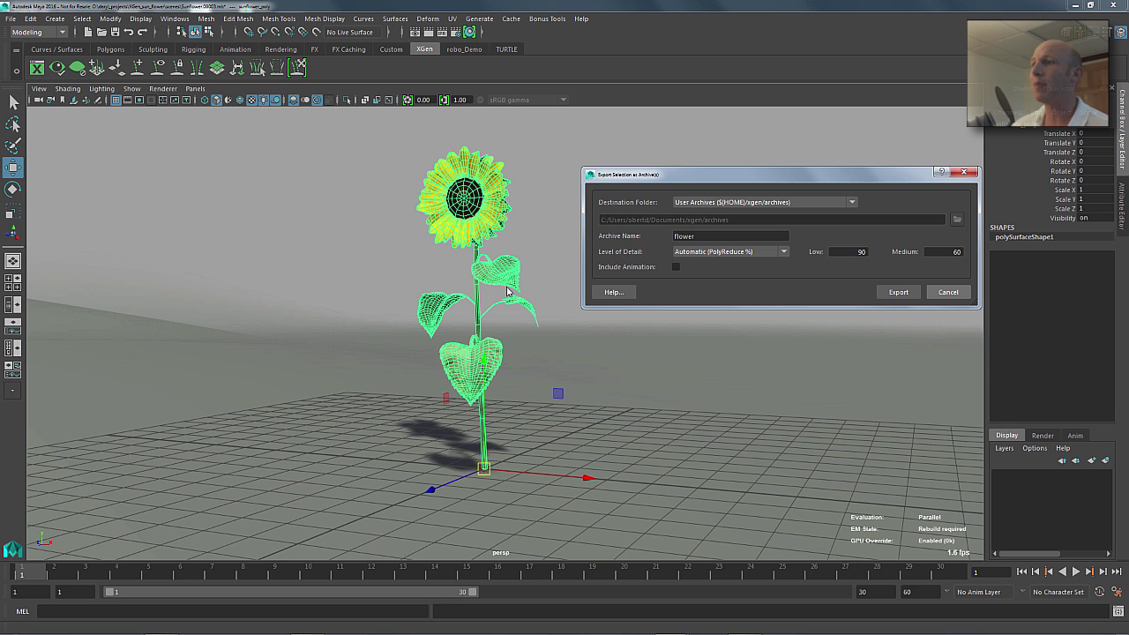
click(931, 294)
- Try the Reduce operation on the sunflower mesh at 50 percent, and undo it
alt+middle_drag(574, 290, 594, 301)
alt+right_drag(521, 300, 537, 303)
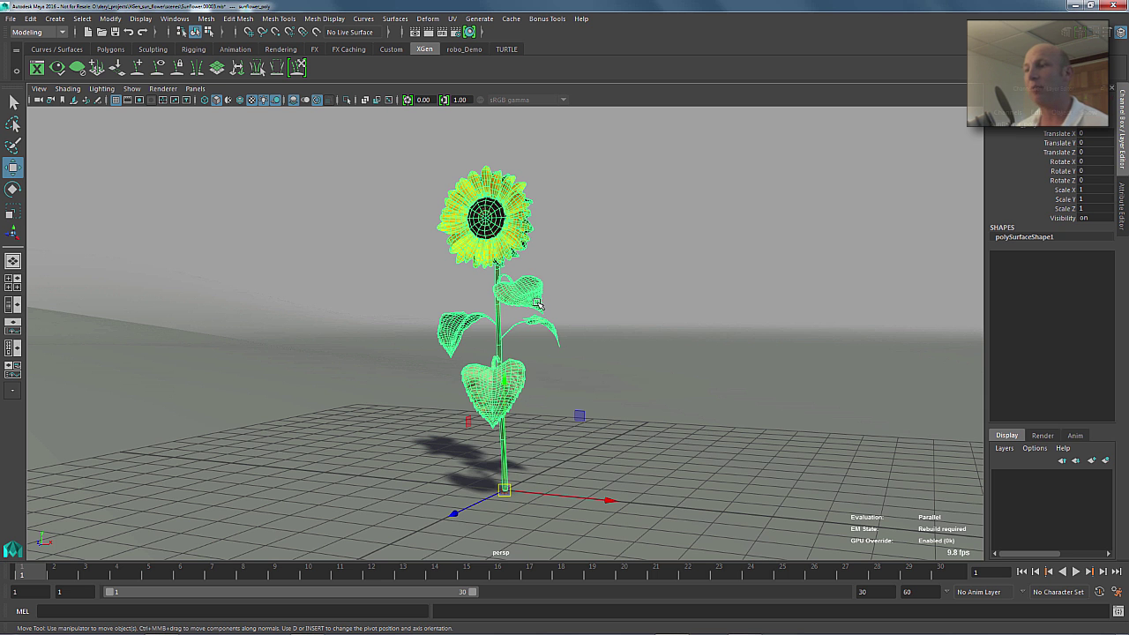
alt+middle_drag(563, 304, 536, 295)
key(space)
click(419, 324)
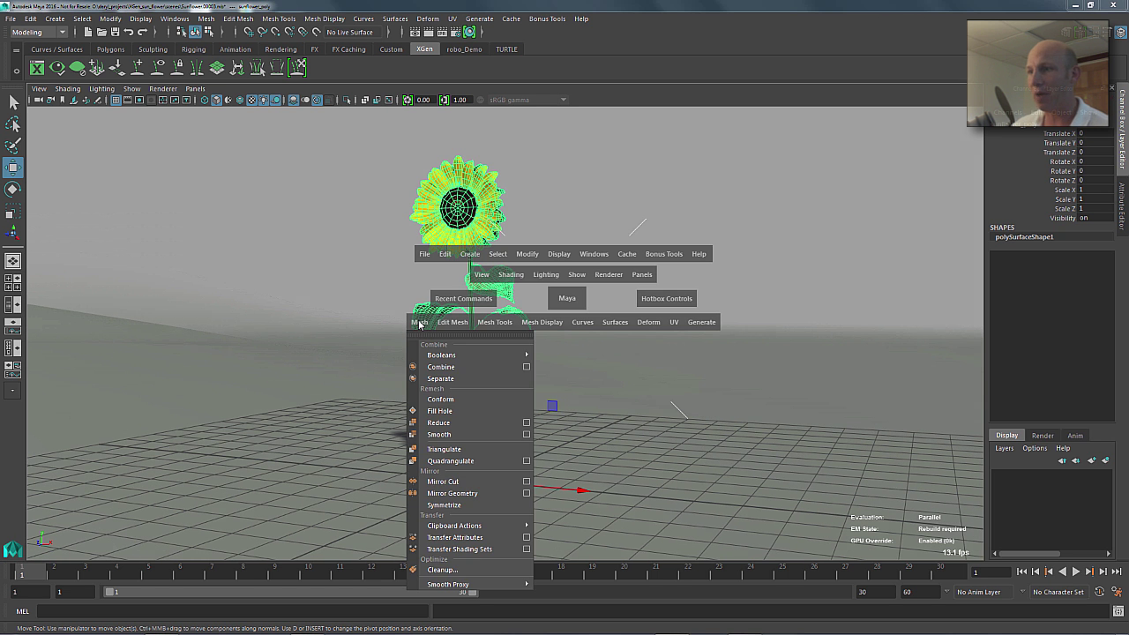
click(469, 424)
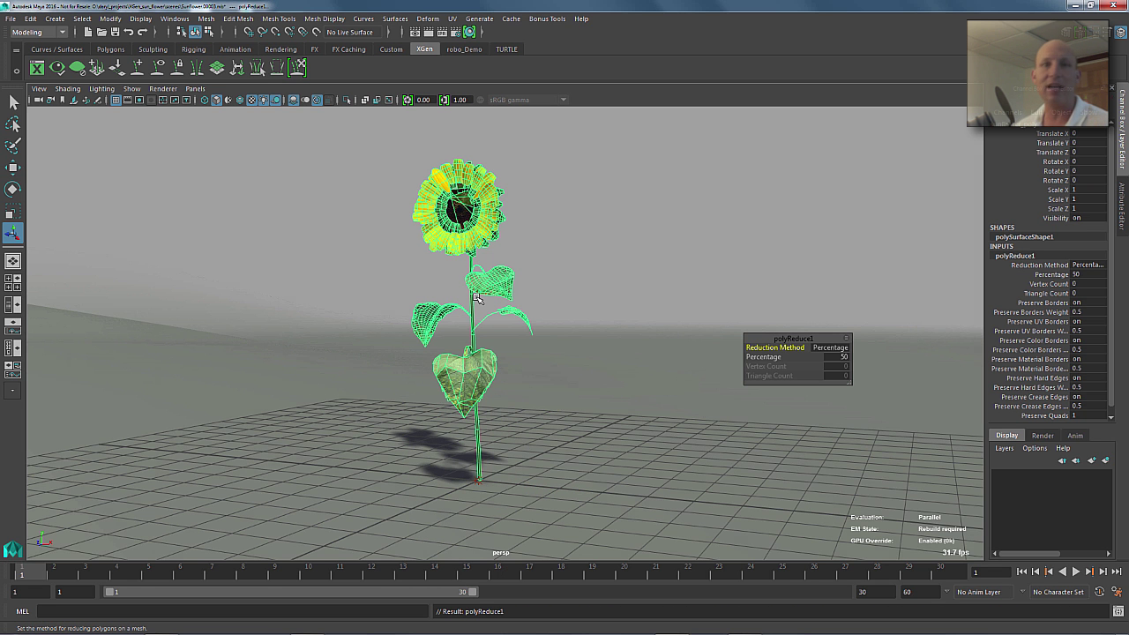
key(ctrl+z)
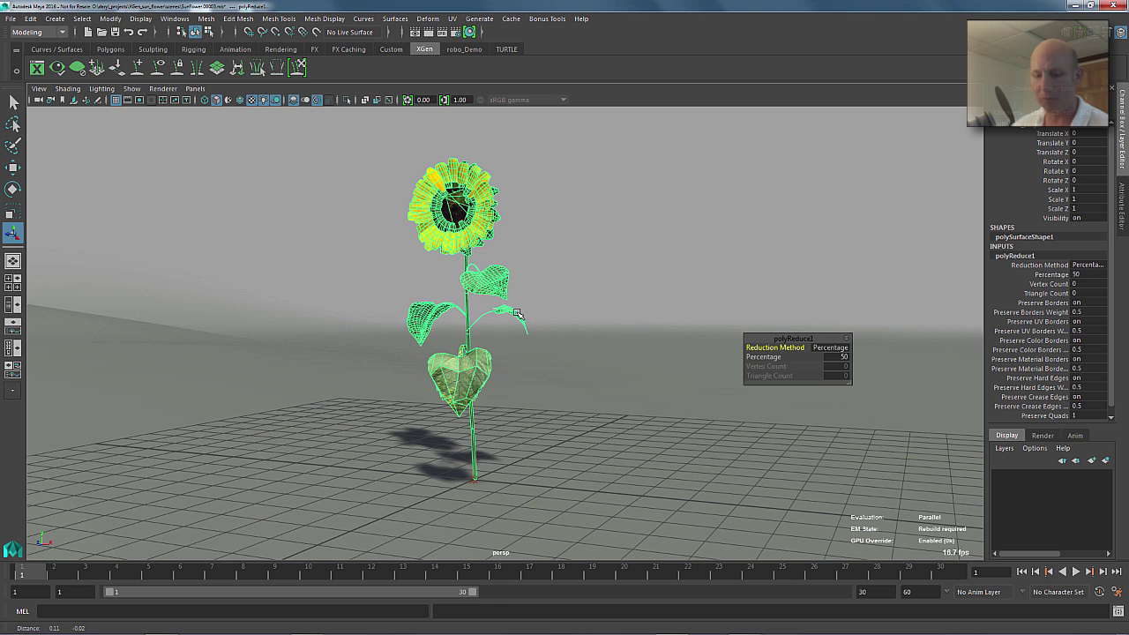
- Reselect the sunflower, enable Nonmanifold geometry removal in the mesh Cleanup options, and close them without applying
click(544, 257)
click(479, 219)
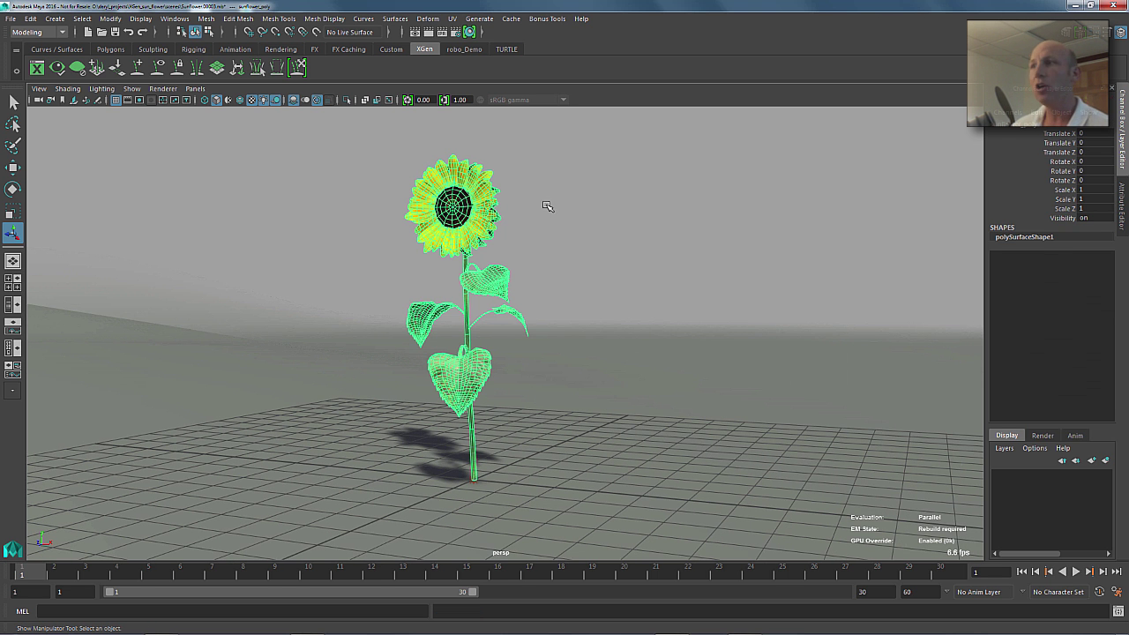
key(space)
click(423, 229)
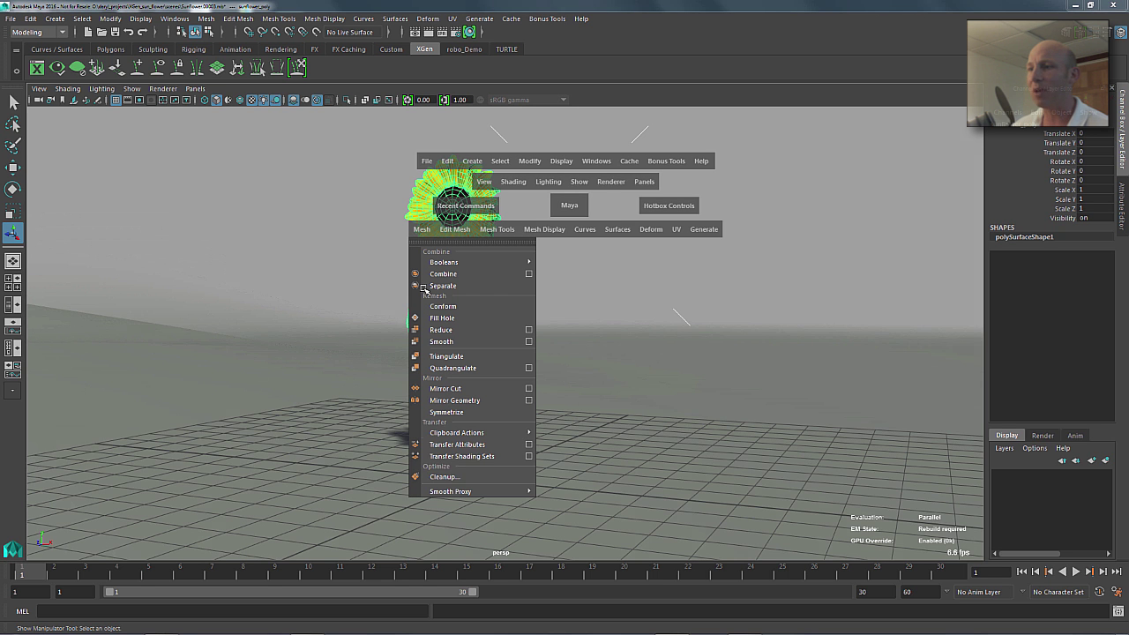
click(444, 476)
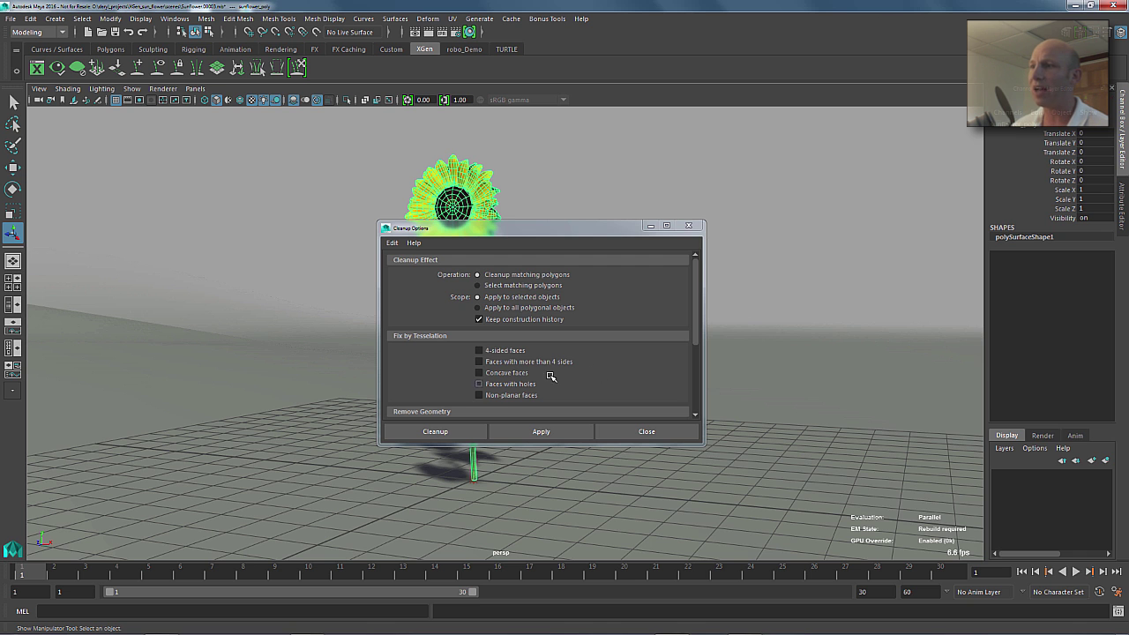
drag(696, 328, 694, 375)
click(479, 335)
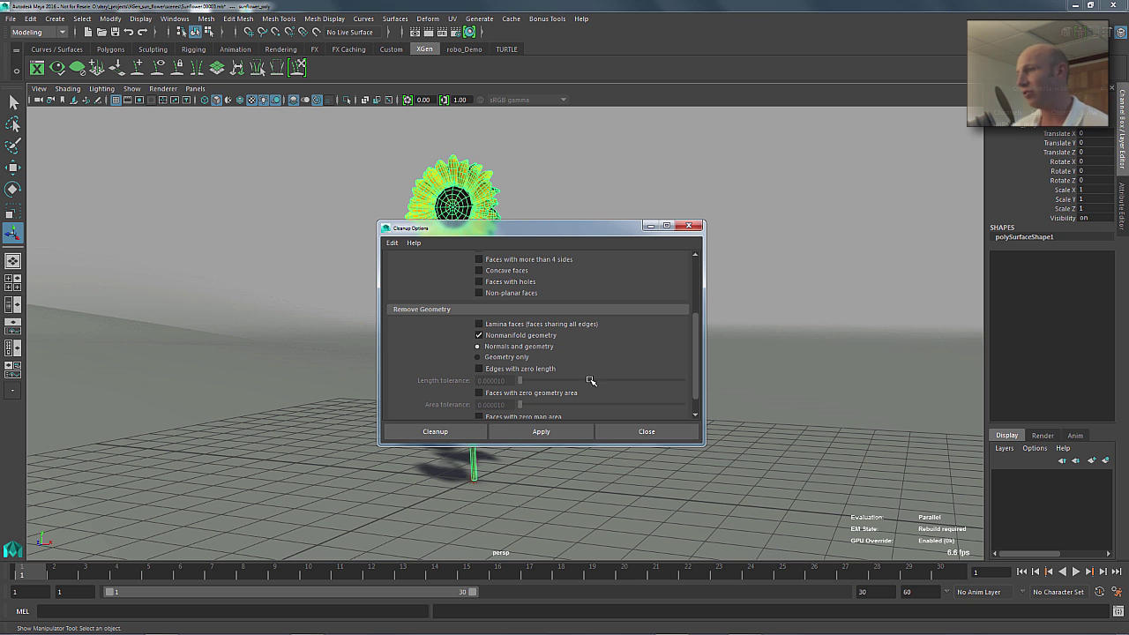
click(642, 431)
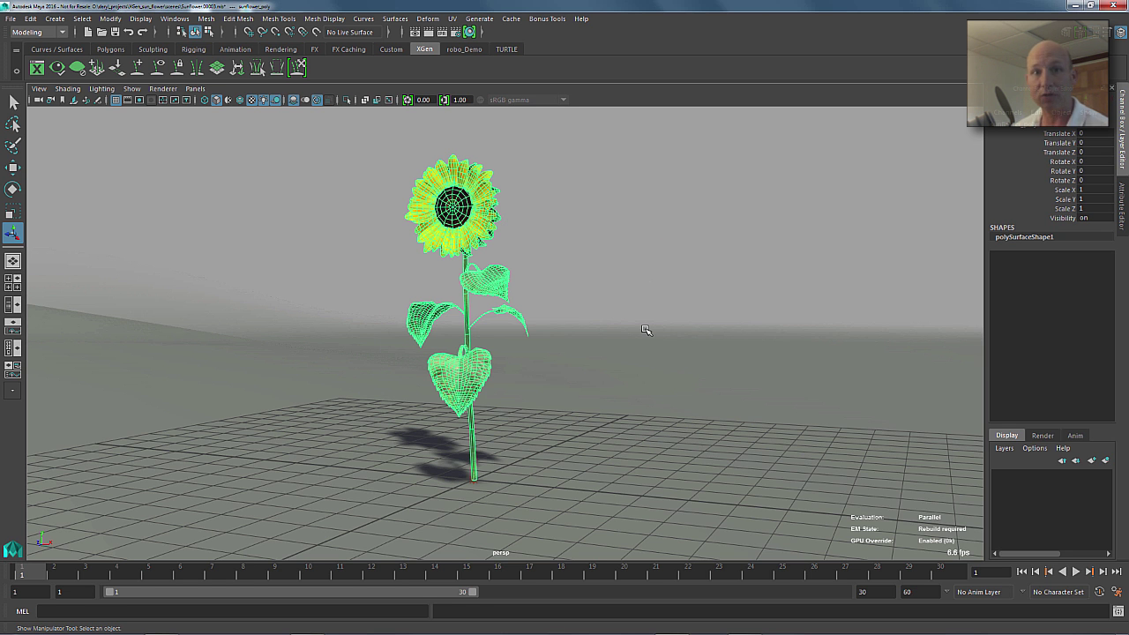
- Export the selected sunflower as the XGen archive "flower" to User Archives with Automatic (PolyReduce %) detail, Low 90 and Medium 60
click(643, 328)
click(457, 243)
click(480, 19)
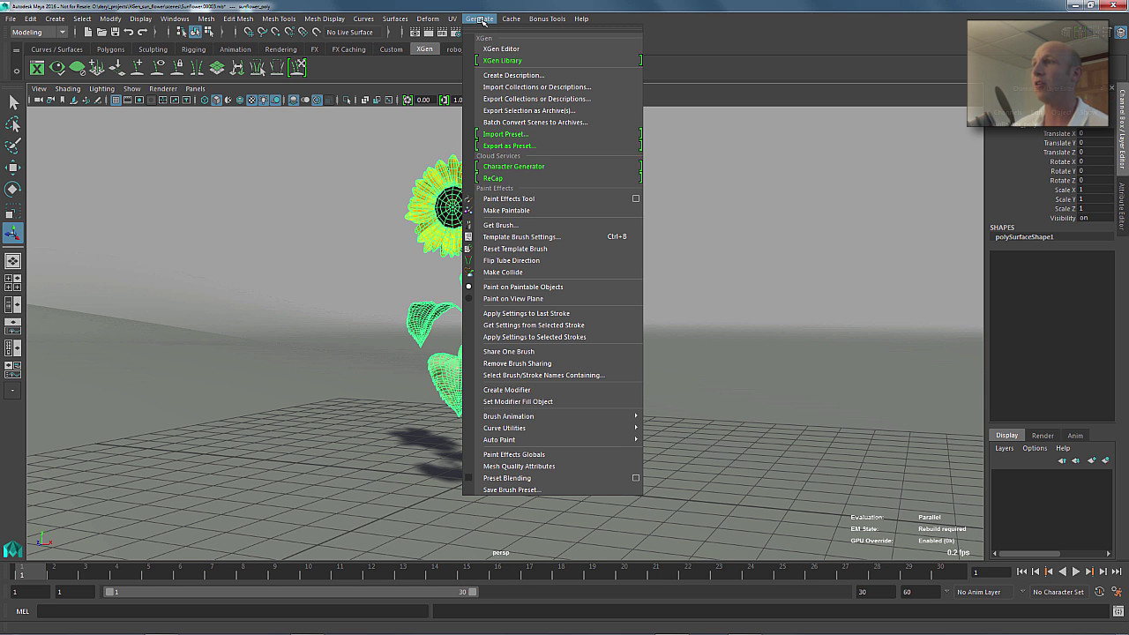
click(533, 111)
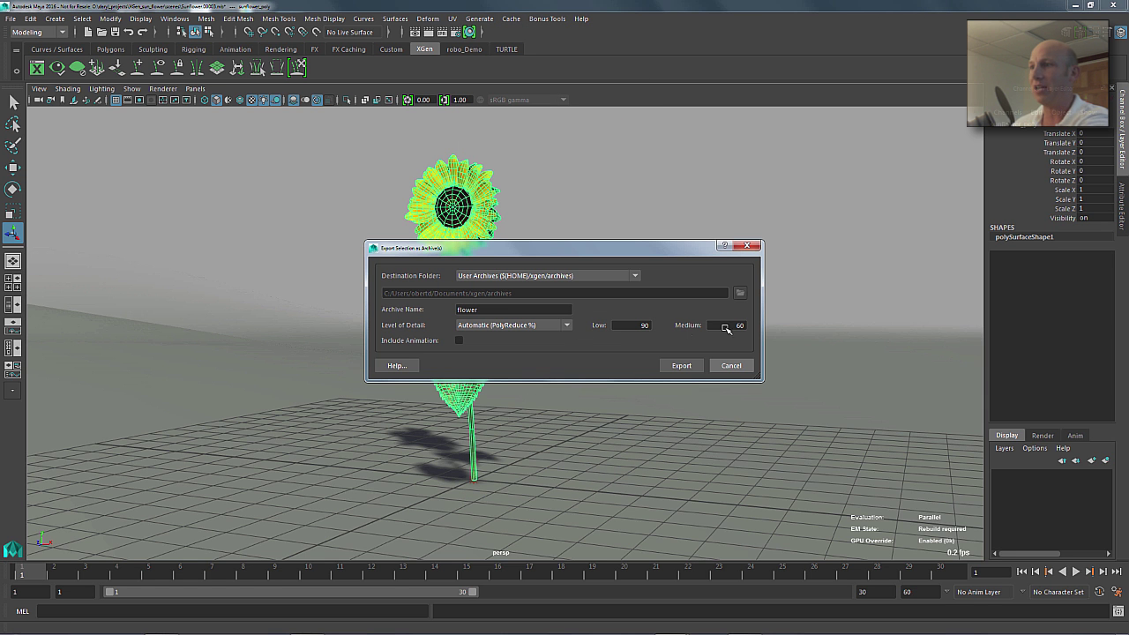
click(680, 366)
click(540, 325)
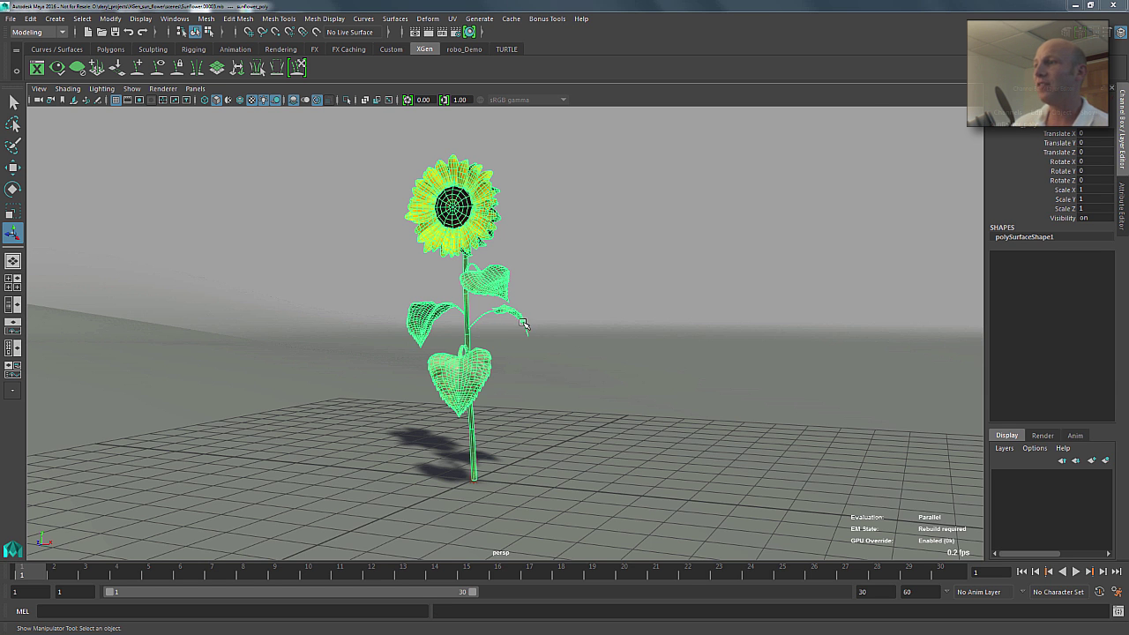
- Deselect the sunflower and capture a square screenshot of about 237 x 237 pixels around its flower head
click(604, 277)
alt+middle_drag(611, 302, 620, 306)
key(Print)
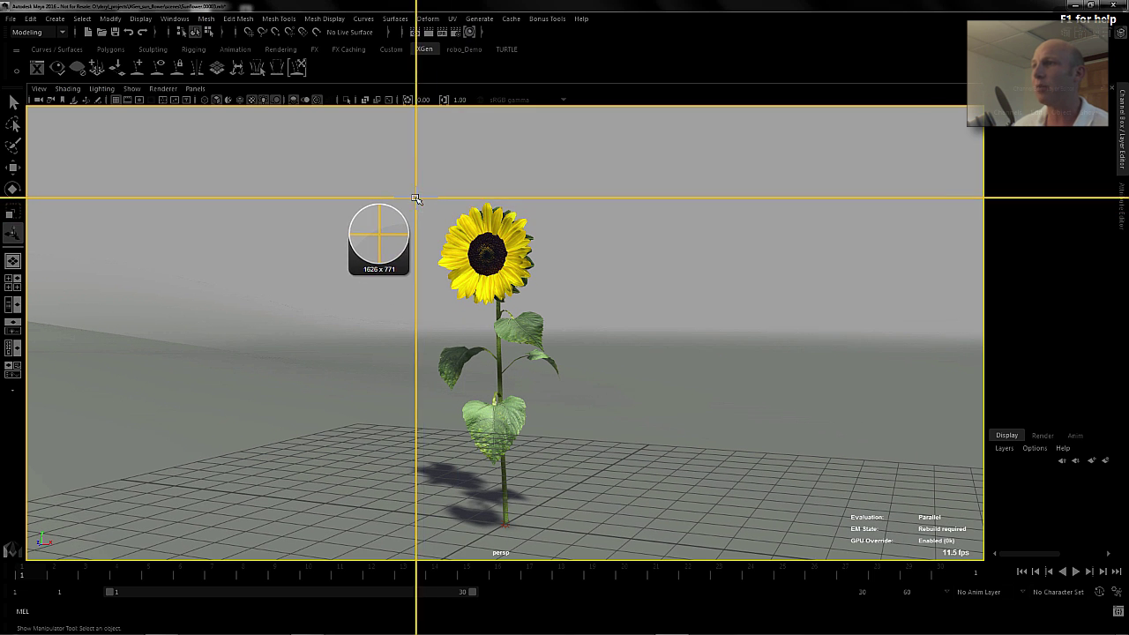
drag(415, 197, 556, 308)
- Save the capture as flower.png in the xgen folder, replacing the existing file, and return to Maya
click(52, 11)
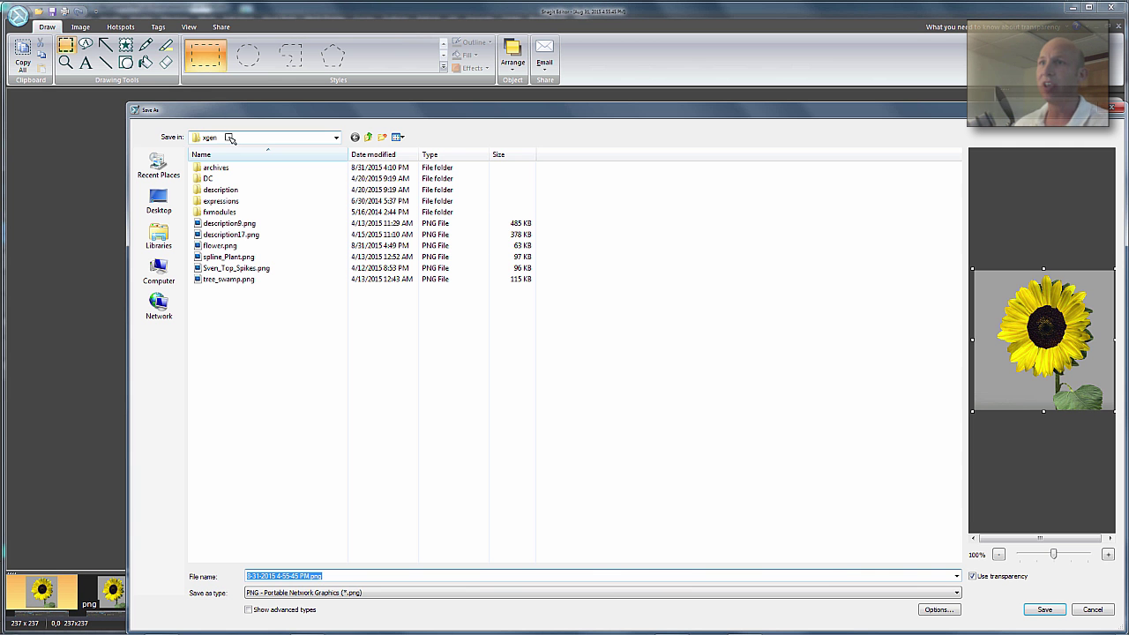
click(241, 138)
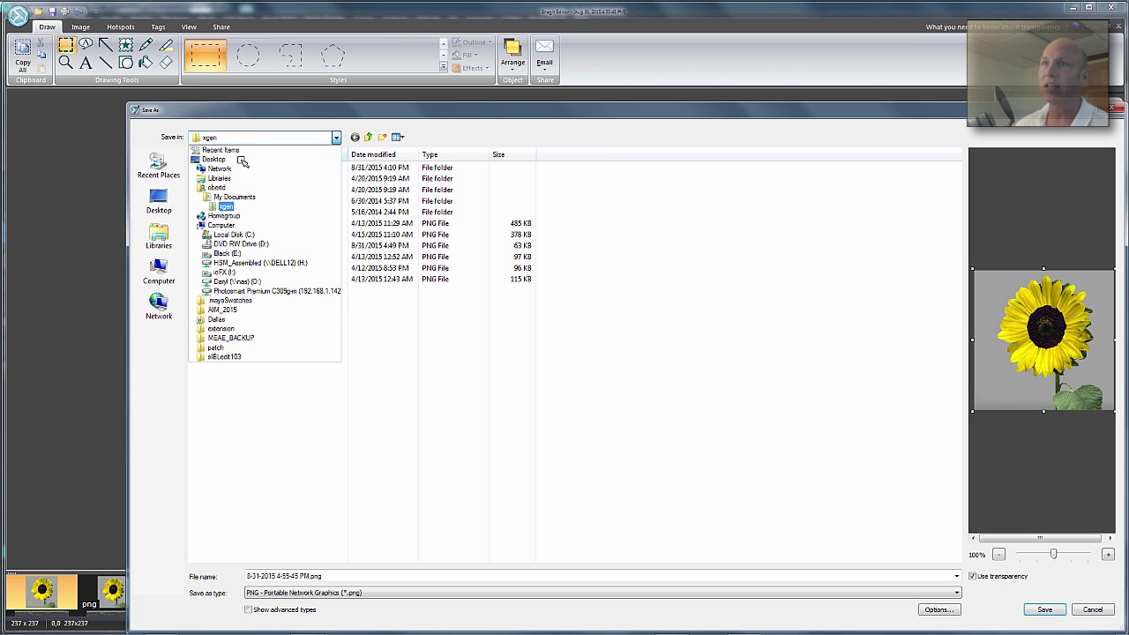
click(235, 206)
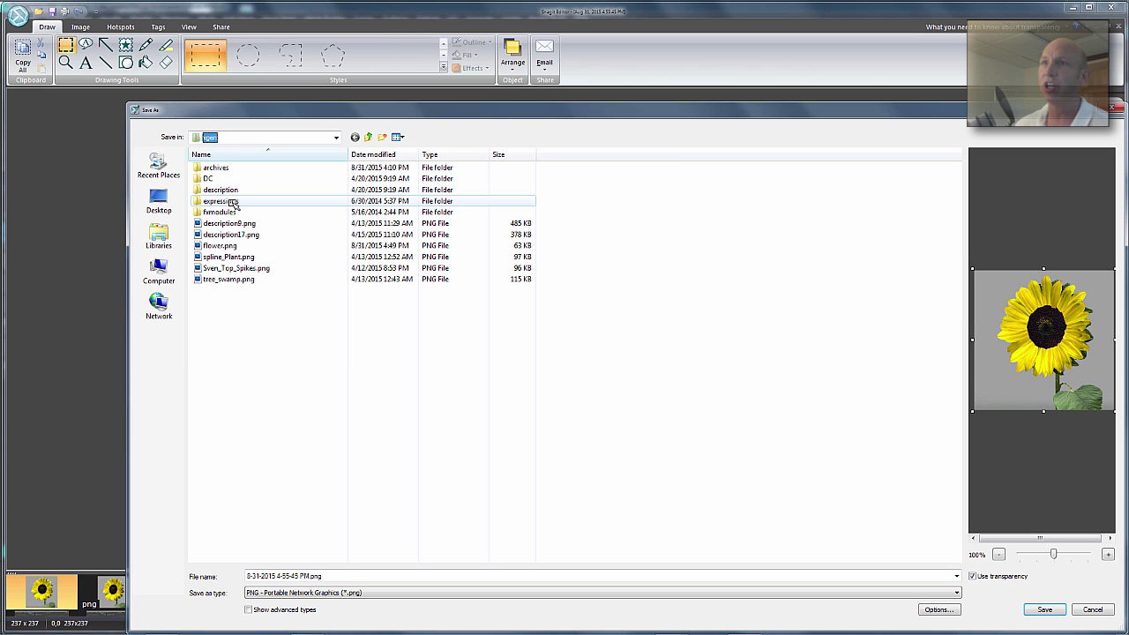
click(220, 245)
click(1040, 611)
click(650, 398)
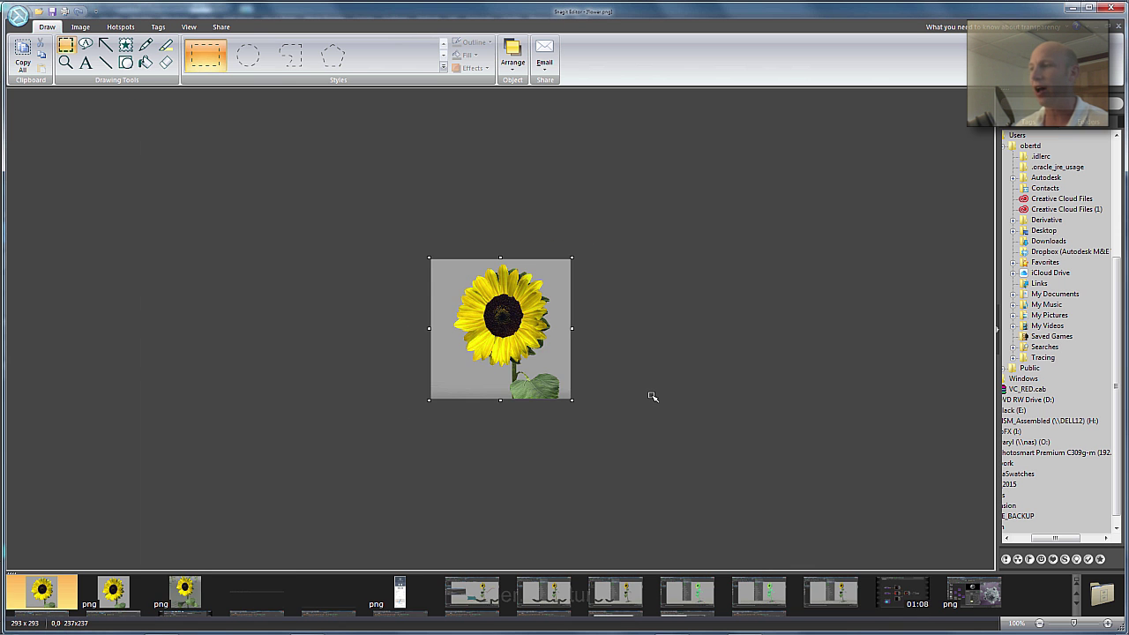
key(alt+Tab)
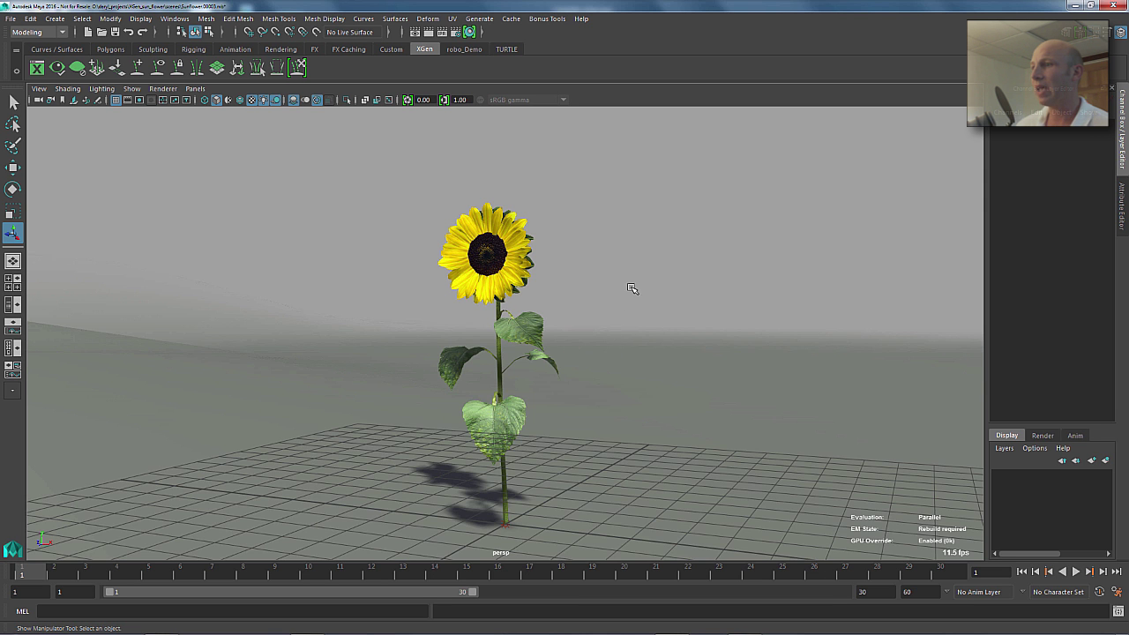
- Switch to File Explorer, reveal the size column in the archives abc folder, compare flower.abc, flower_lo.abc and flower_med.abc, and return to Maya
alt+middle_drag(617, 305, 605, 279)
alt+right_drag(638, 305, 615, 308)
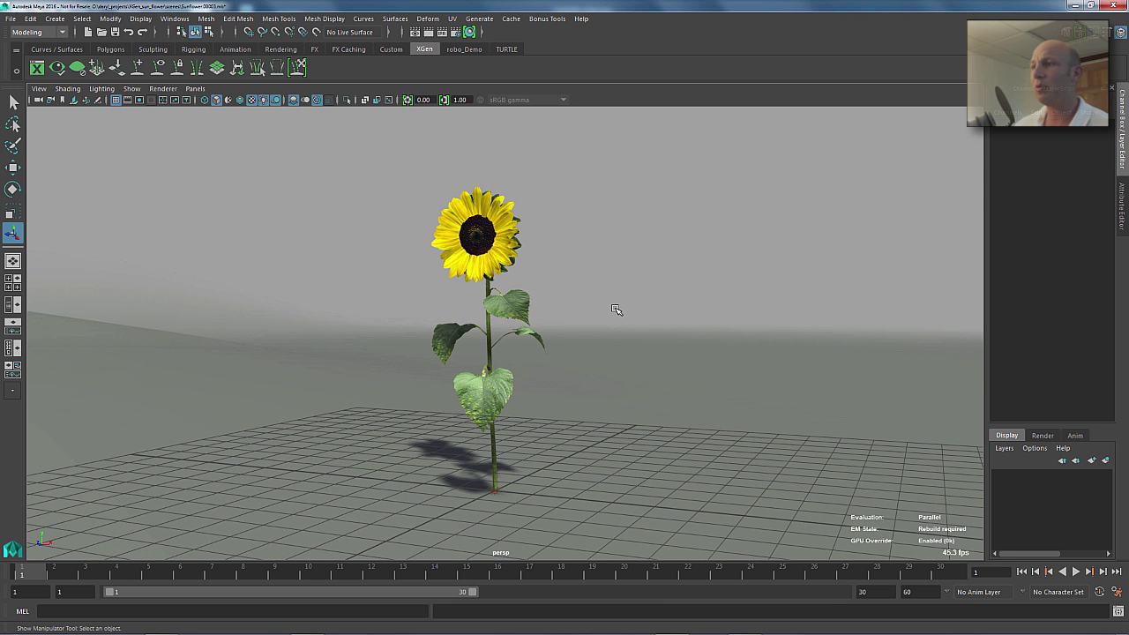
key(alt+Tab)
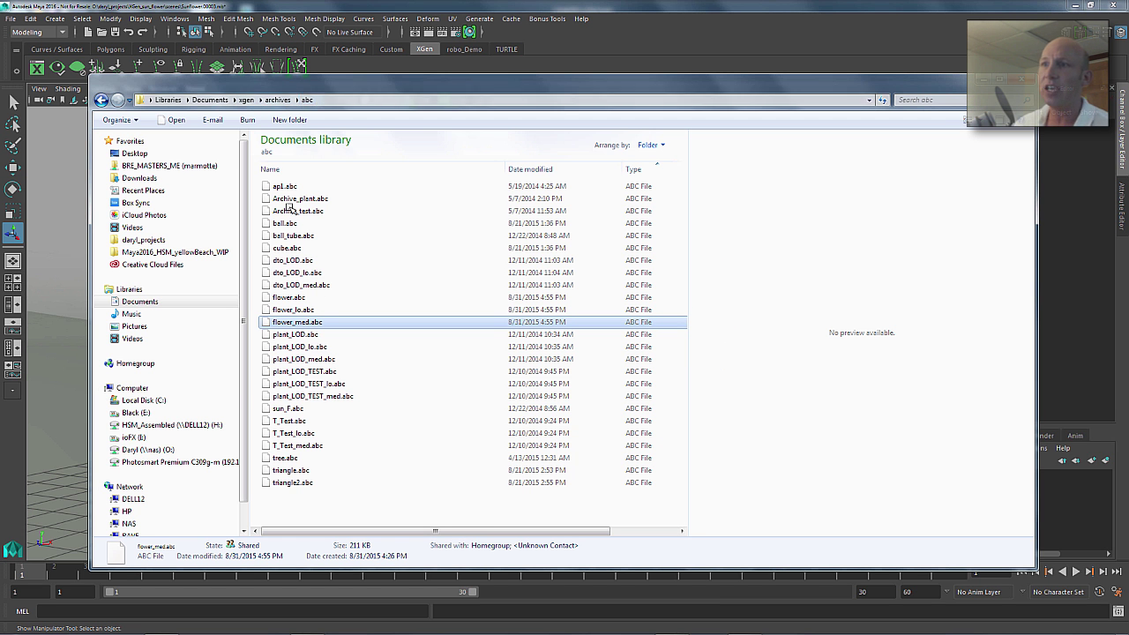
click(294, 310)
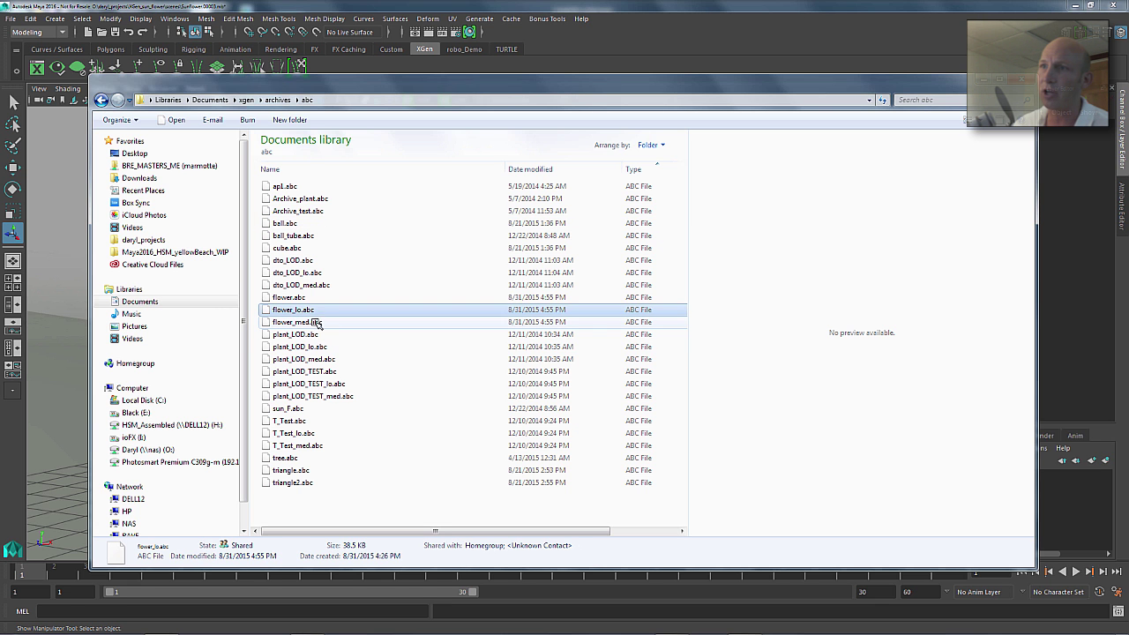
click(301, 321)
click(298, 298)
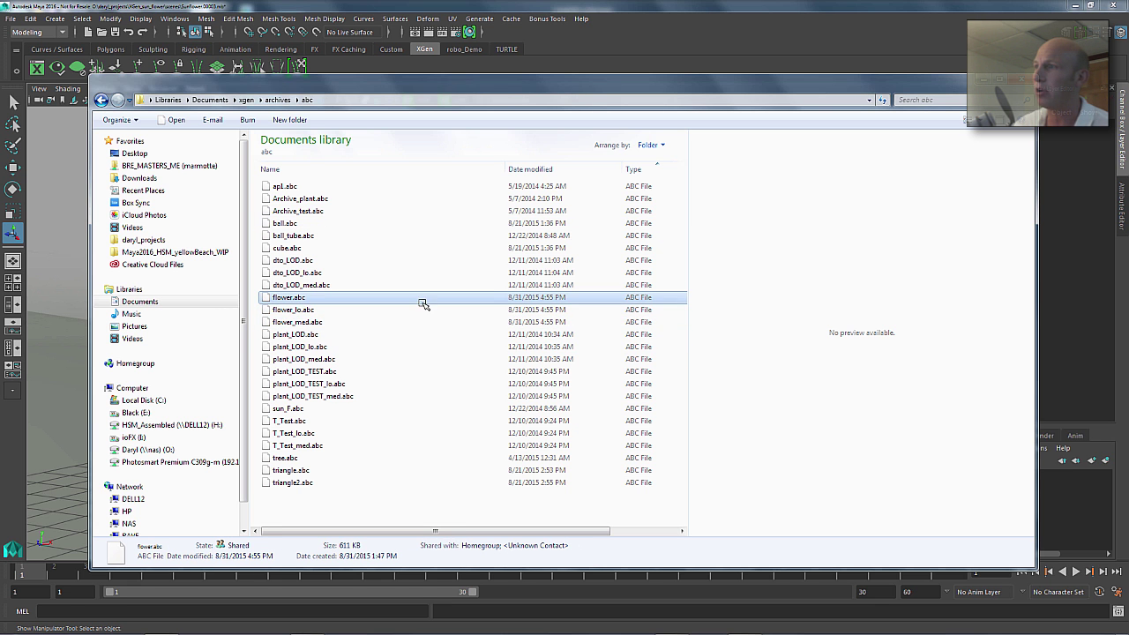
drag(683, 296, 811, 296)
click(306, 310)
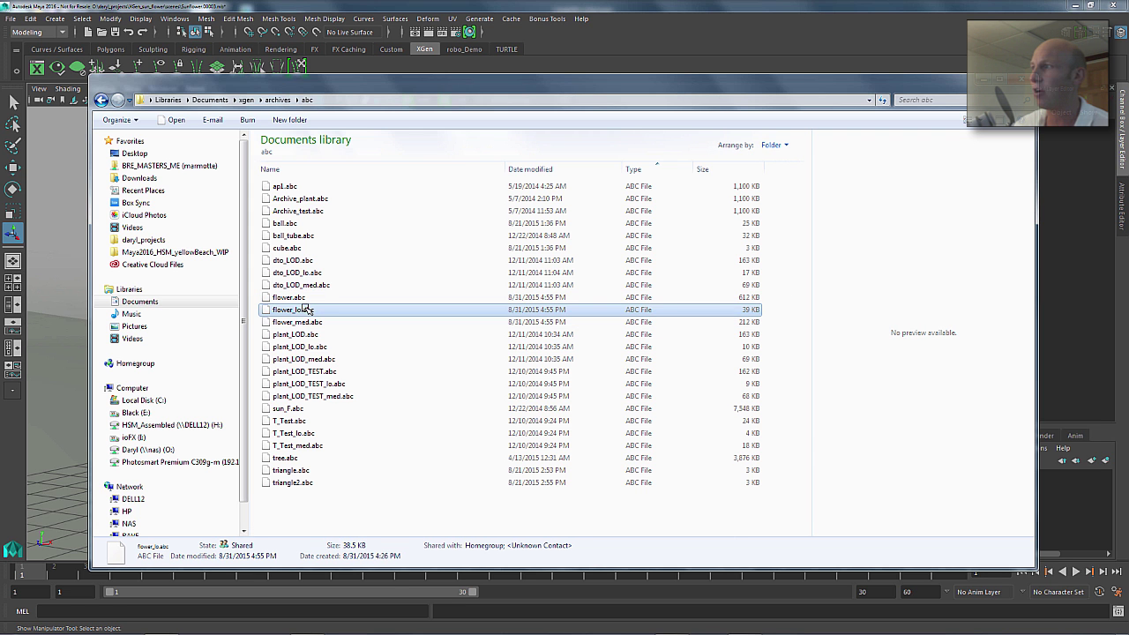
click(304, 323)
click(303, 310)
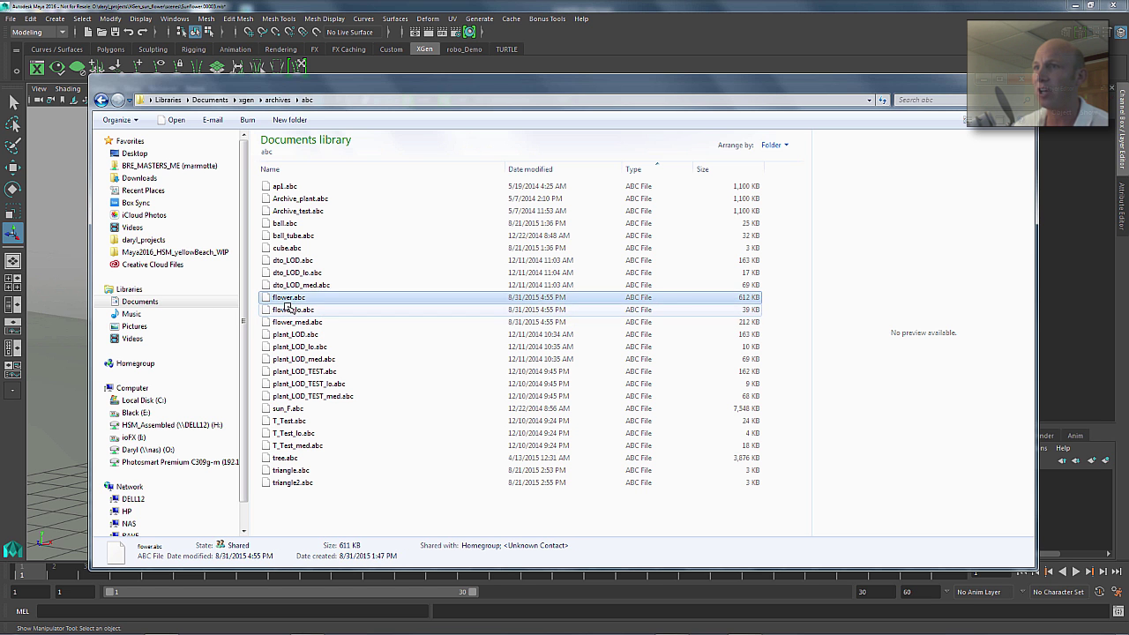
click(295, 323)
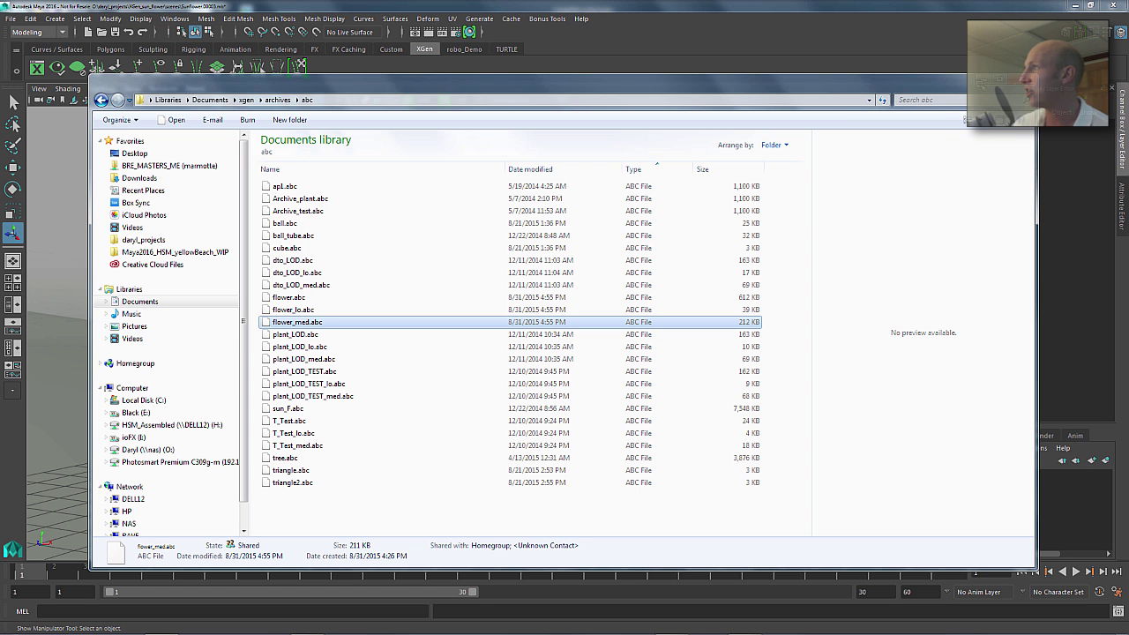
click(551, 399)
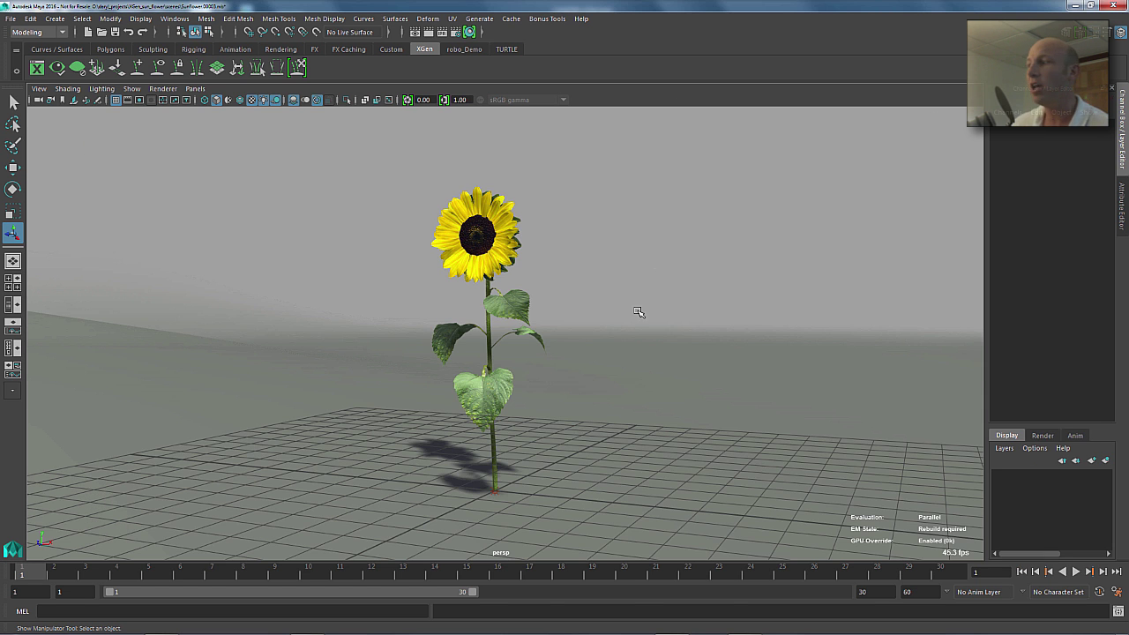
- Select the hills surface and create an XGen description on it using Custom Geometry/Archives primitives in a new collection
mouse_move(651, 305)
alt+mouse_down()
mouse_move(629, 315)
mouse_move(655, 312)
alt+mouse_up()
click(612, 371)
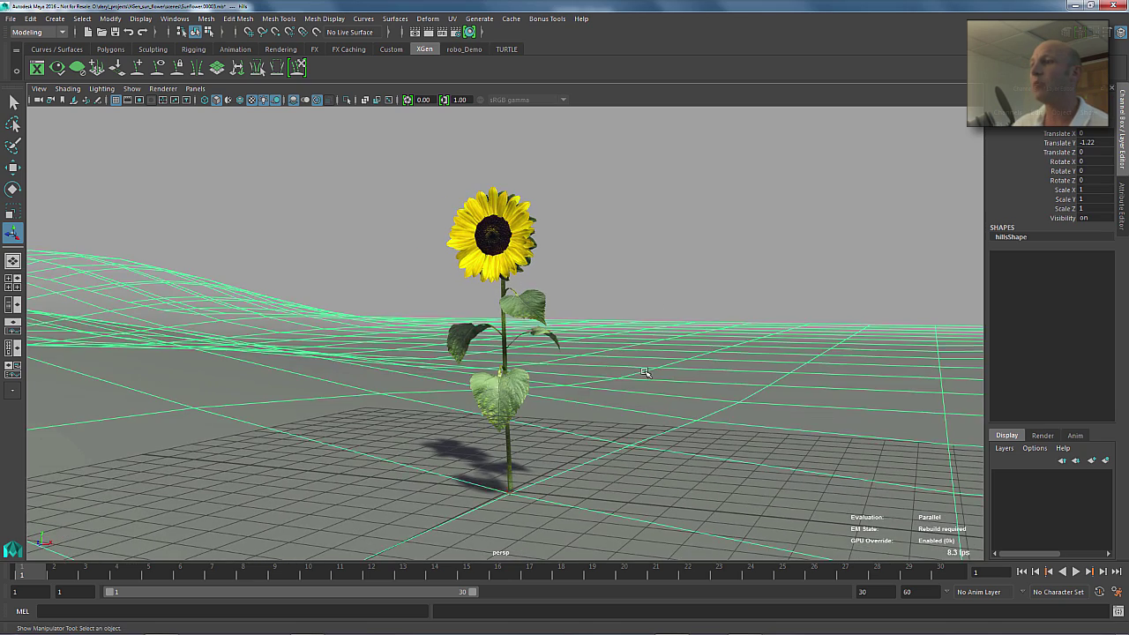
alt+right_drag(643, 376, 555, 378)
mouse_move(554, 378)
alt+mouse_down()
mouse_move(593, 370)
mouse_move(565, 382)
alt+mouse_up()
alt+right_drag(565, 383, 891, 367)
alt+drag(702, 369, 680, 360)
alt+right_drag(680, 361, 838, 362)
alt+middle_drag(589, 360, 548, 310)
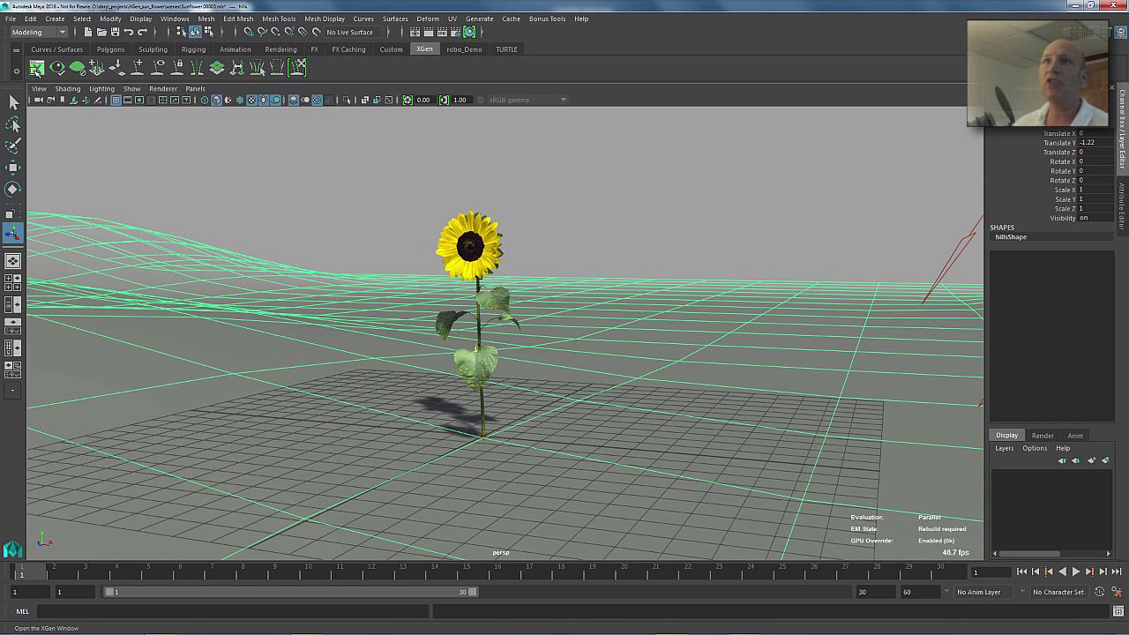
click(37, 68)
click(1039, 268)
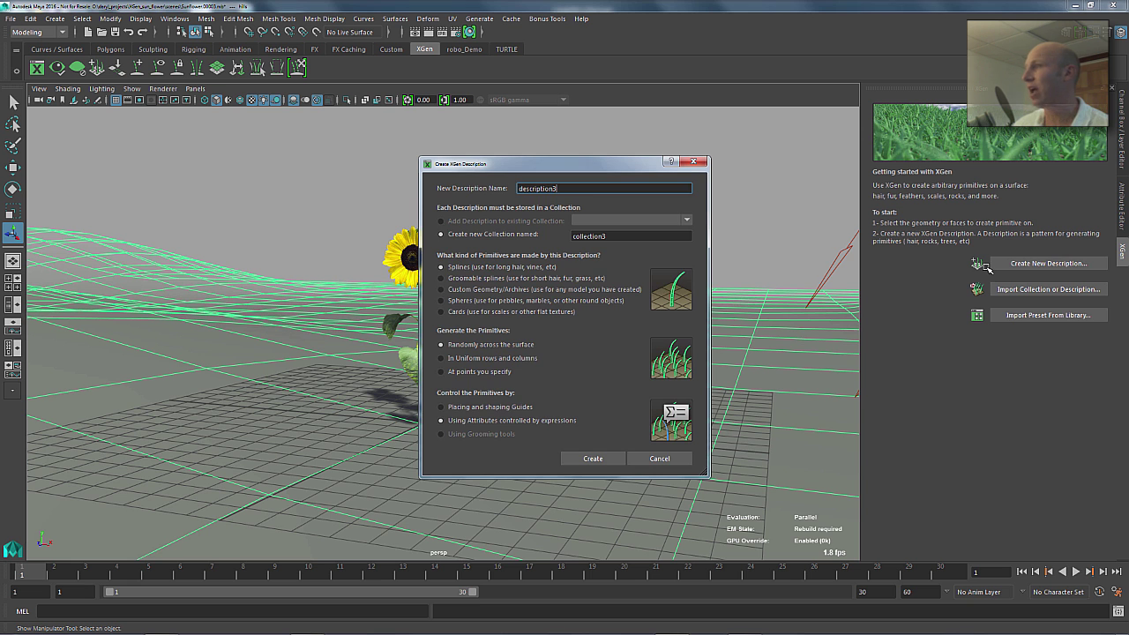
click(442, 289)
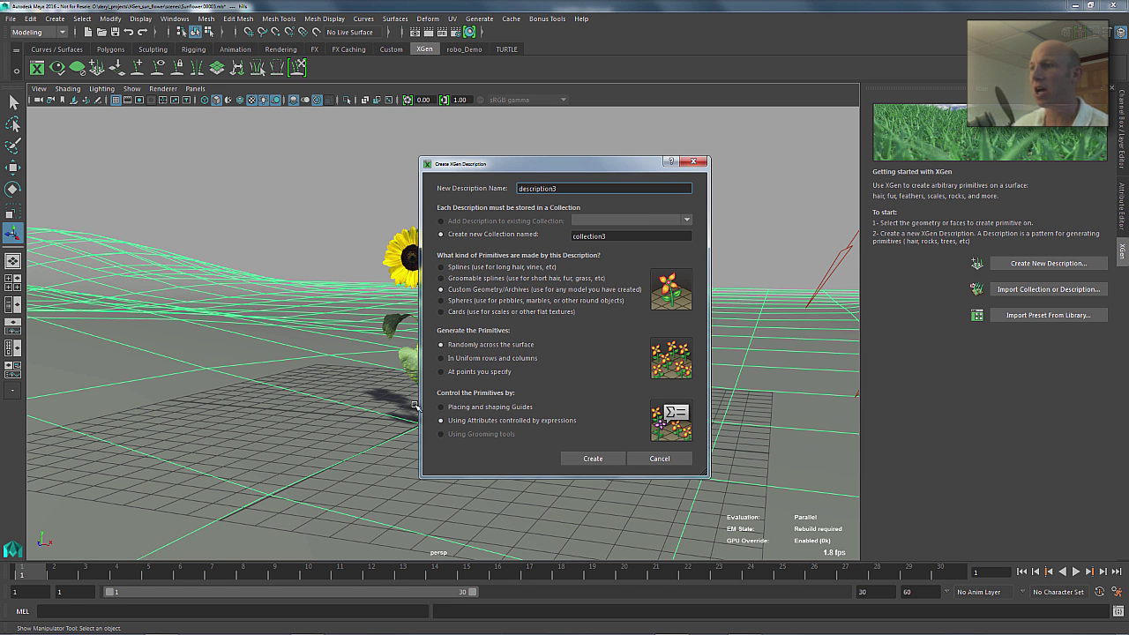
click(593, 457)
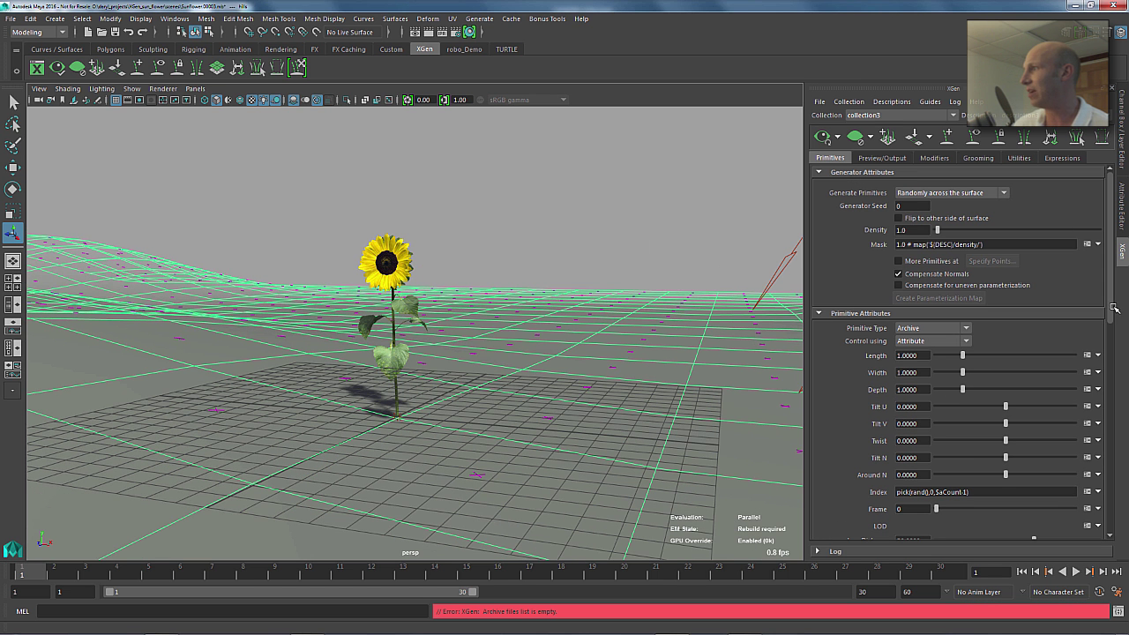
- Add the archive flower.xarc from the Documents xgen/archives folder to the description's Archive Files
drag(1114, 305, 1111, 446)
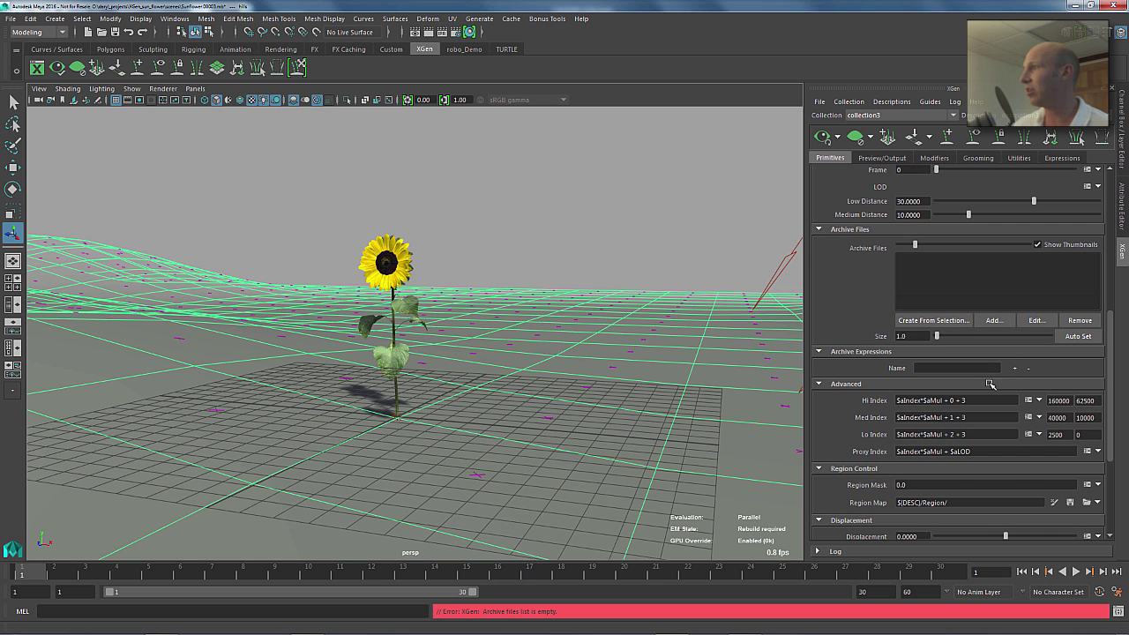
click(993, 321)
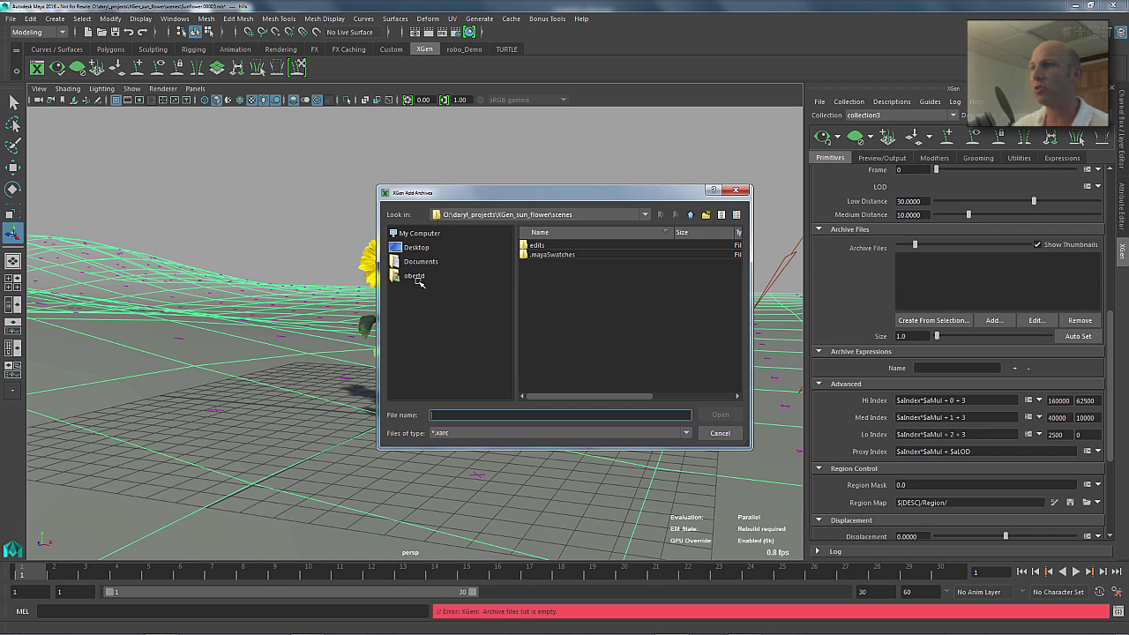
click(417, 262)
double_click(536, 254)
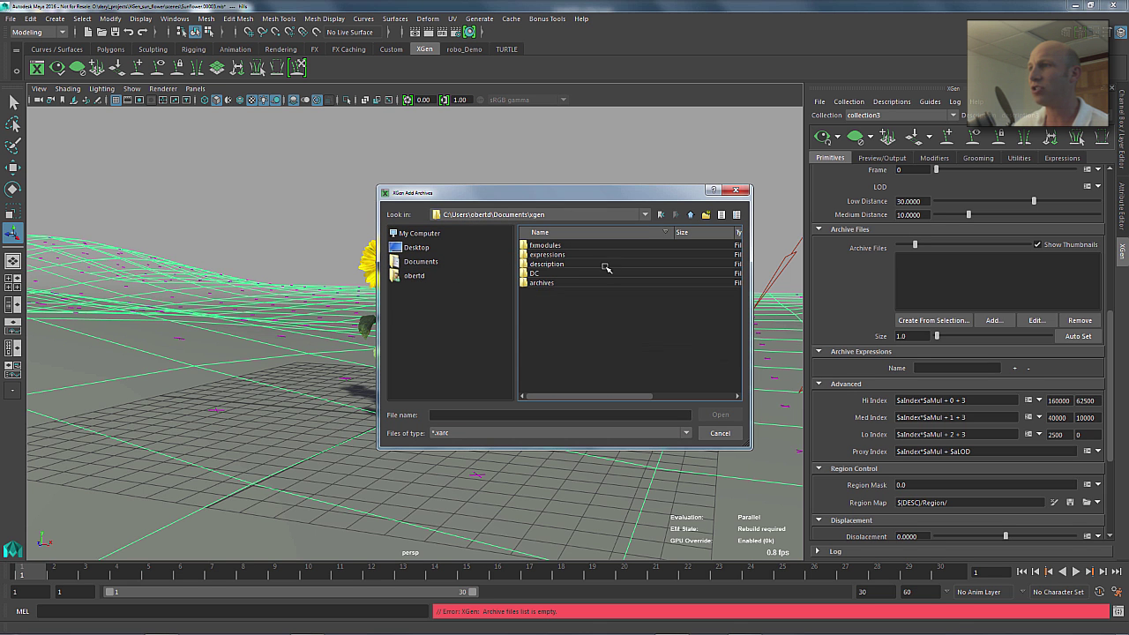
double_click(540, 282)
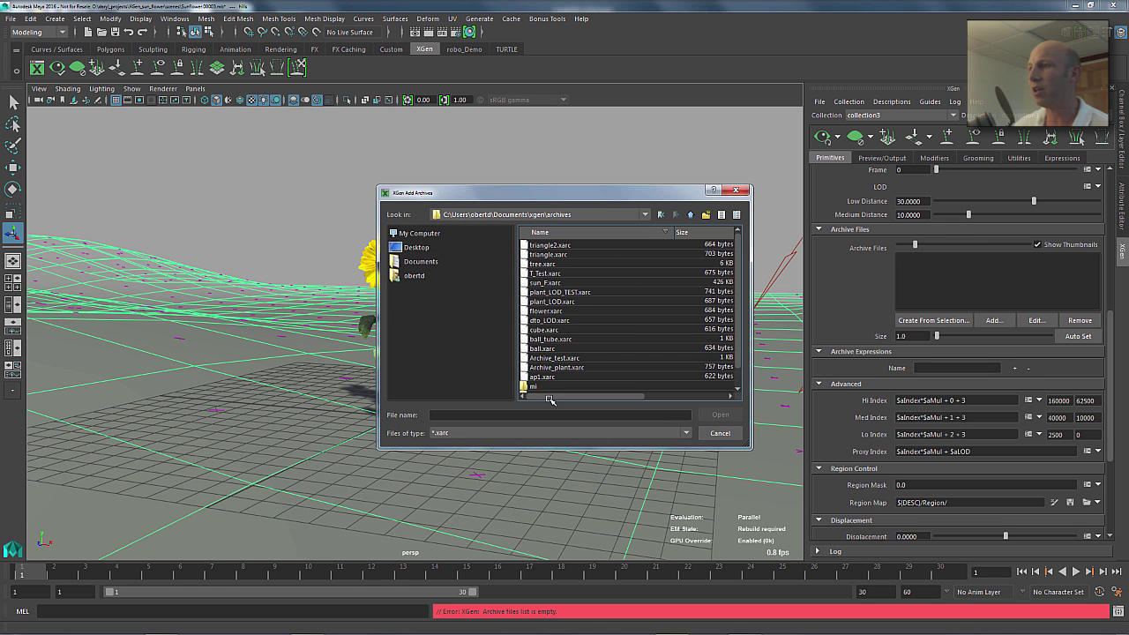
click(550, 311)
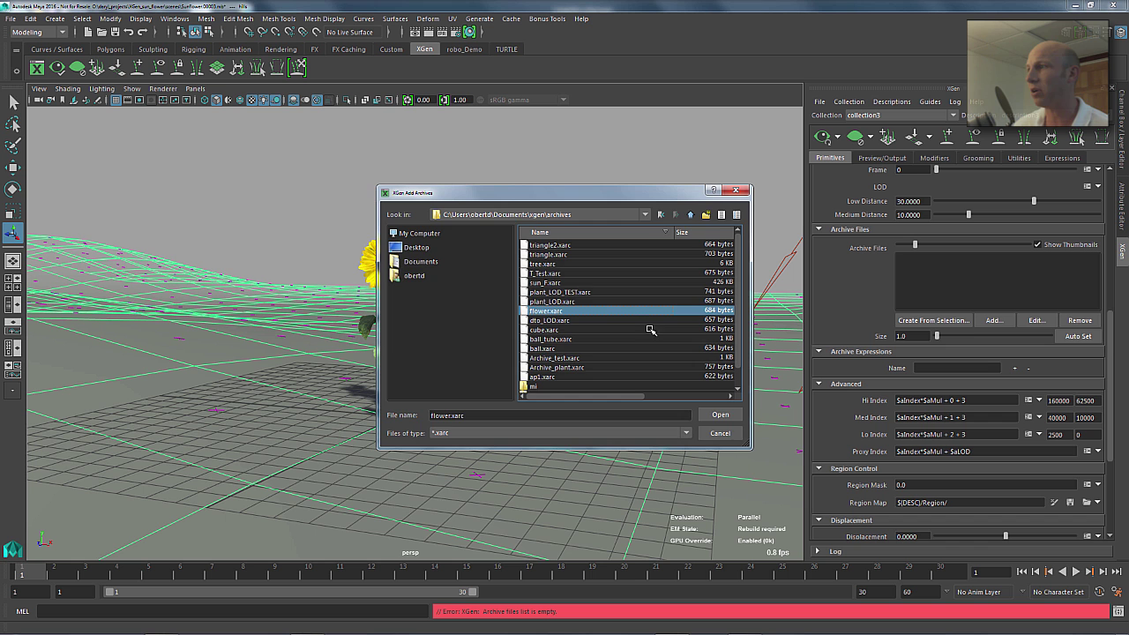
click(719, 415)
click(539, 351)
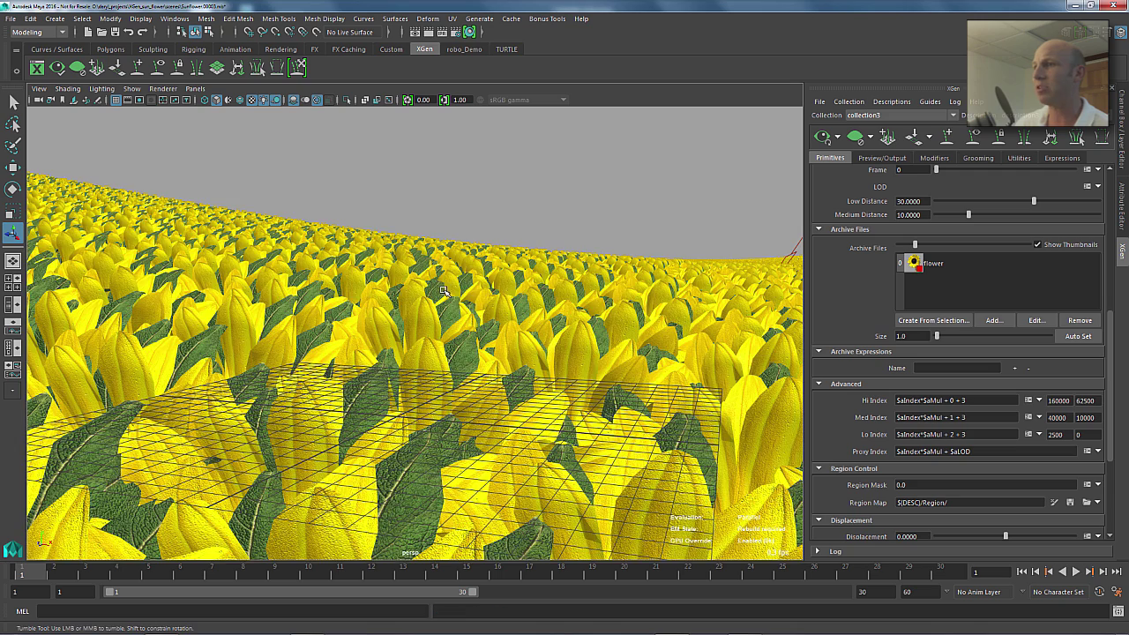
- Thin out the scattered sunflowers by setting the generator density to 0.1
alt+drag(441, 288, 389, 297)
alt+right_drag(392, 300, 211, 301)
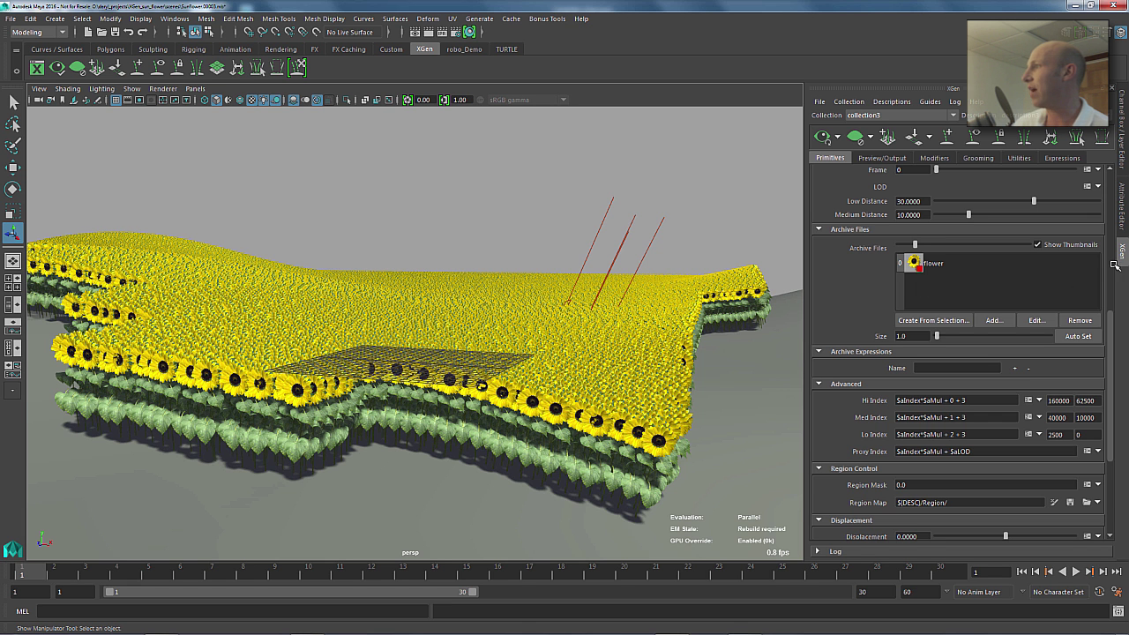
drag(1111, 338, 1117, 161)
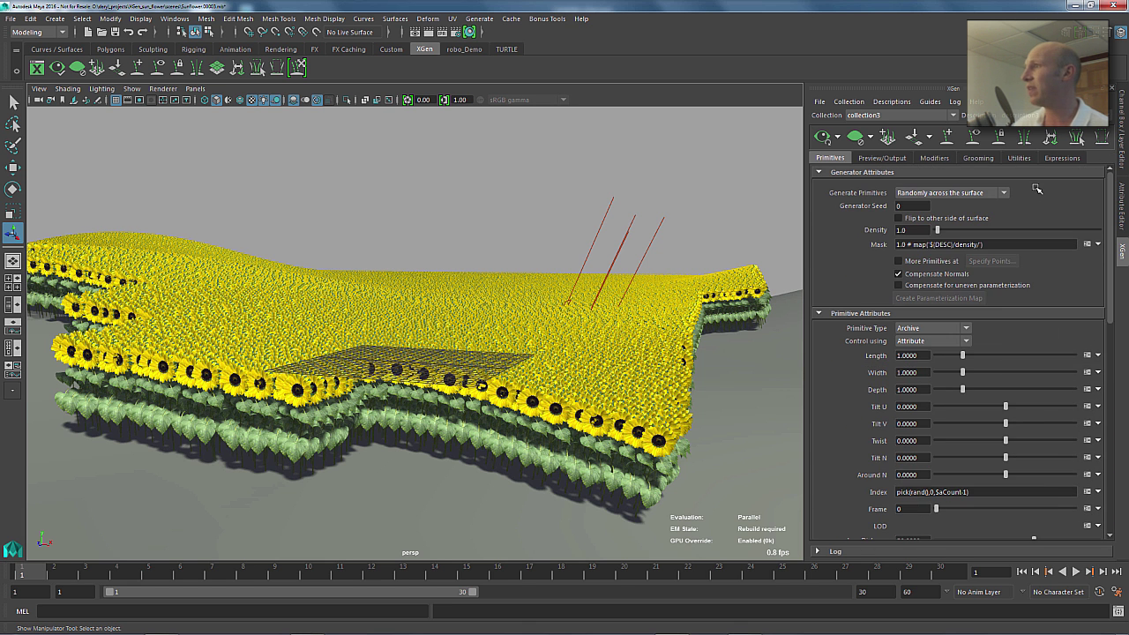
drag(920, 229, 858, 226)
text(0.1)
key(Return)
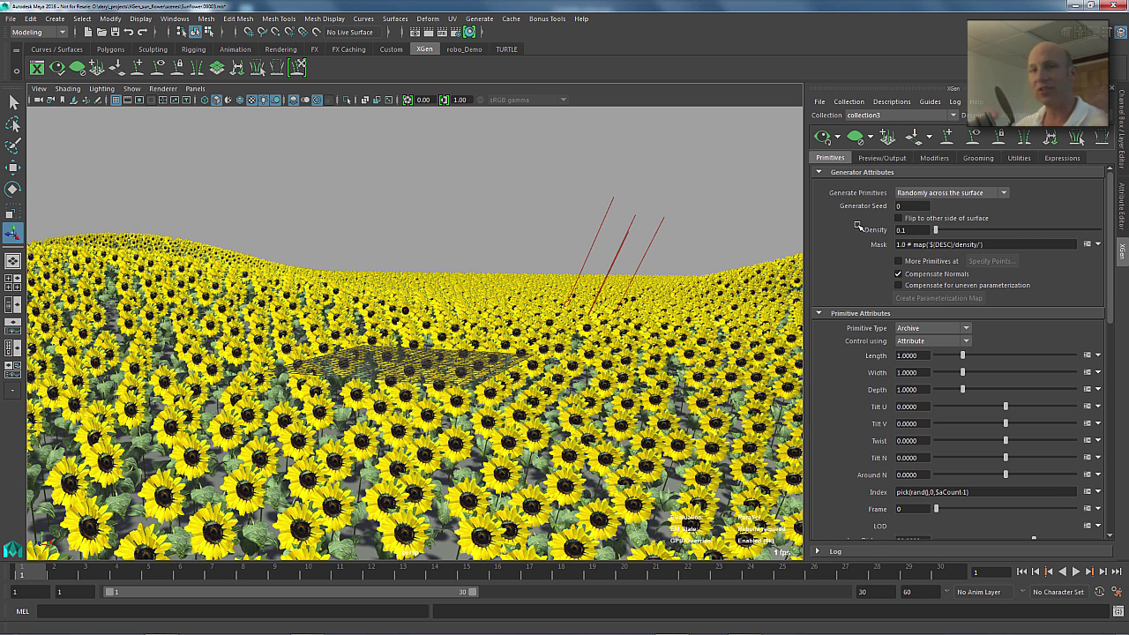
- Try sparser sunflower distributions with generator densities of 0.01 and 0.00
drag(901, 231, 871, 231)
text(.01)
key(Return)
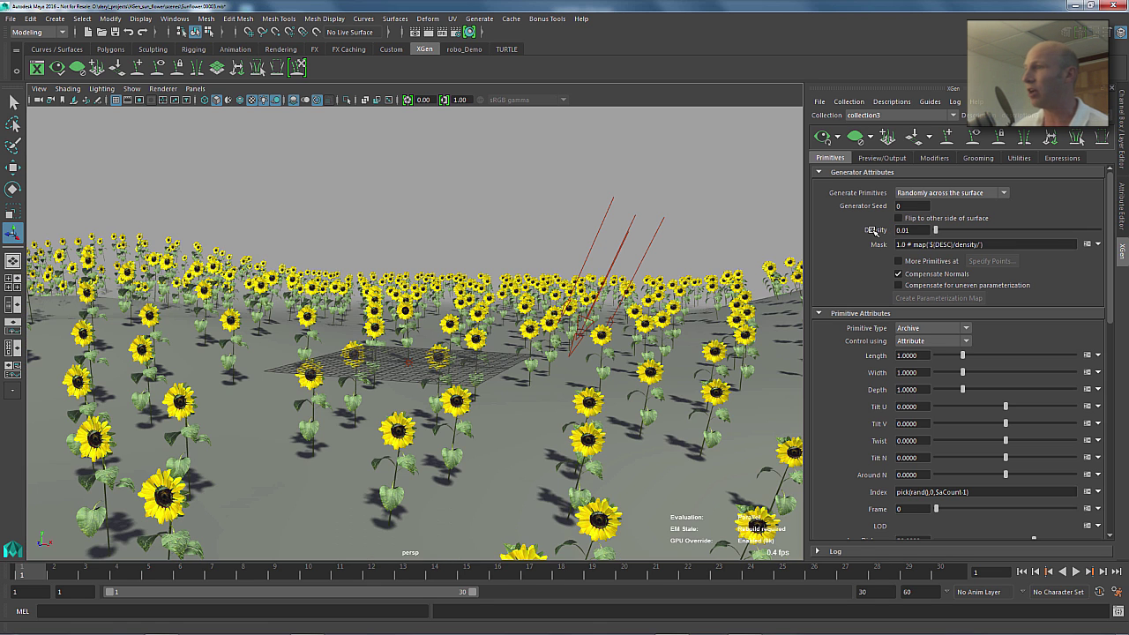
alt+right_drag(382, 246, 543, 256)
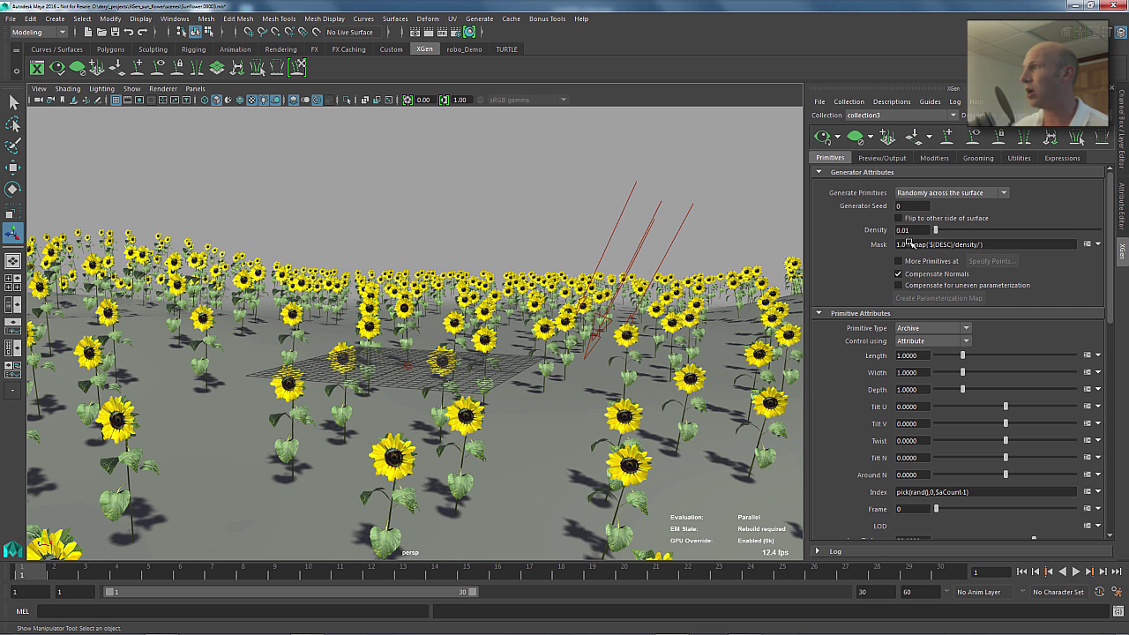
drag(912, 231, 863, 231)
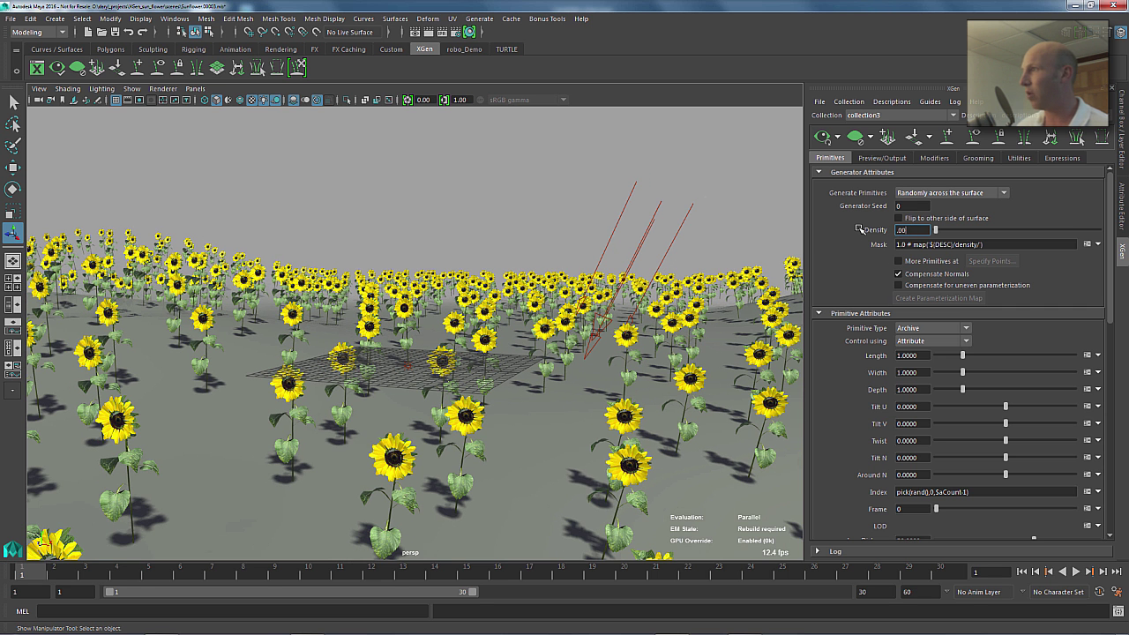
key(Return)
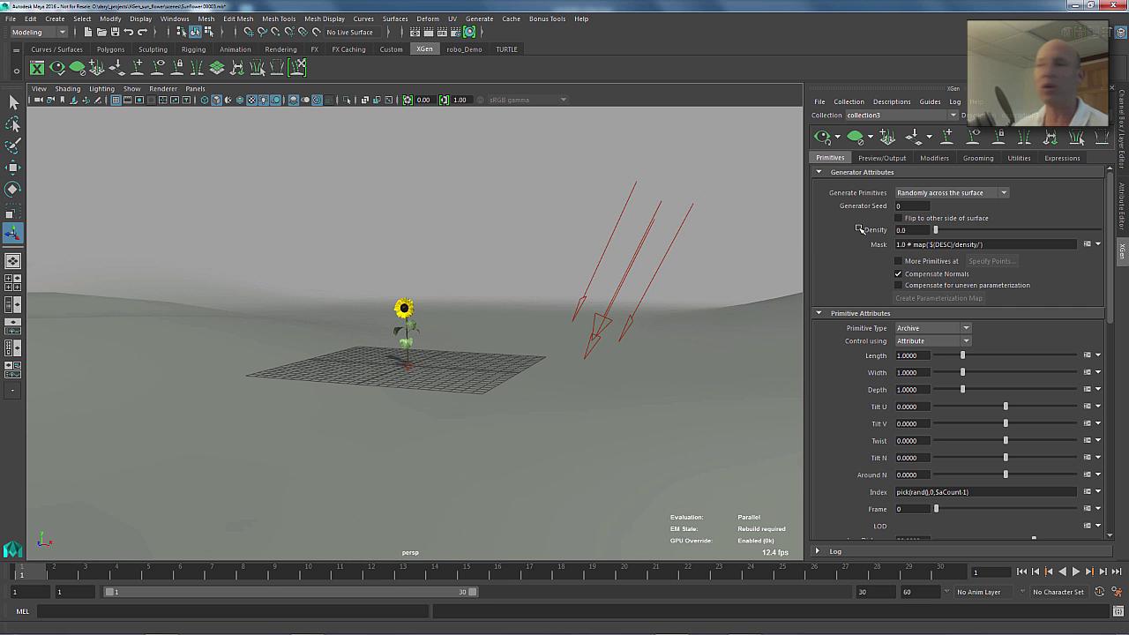
- Set the generator density to 0.05
drag(910, 231, 853, 227)
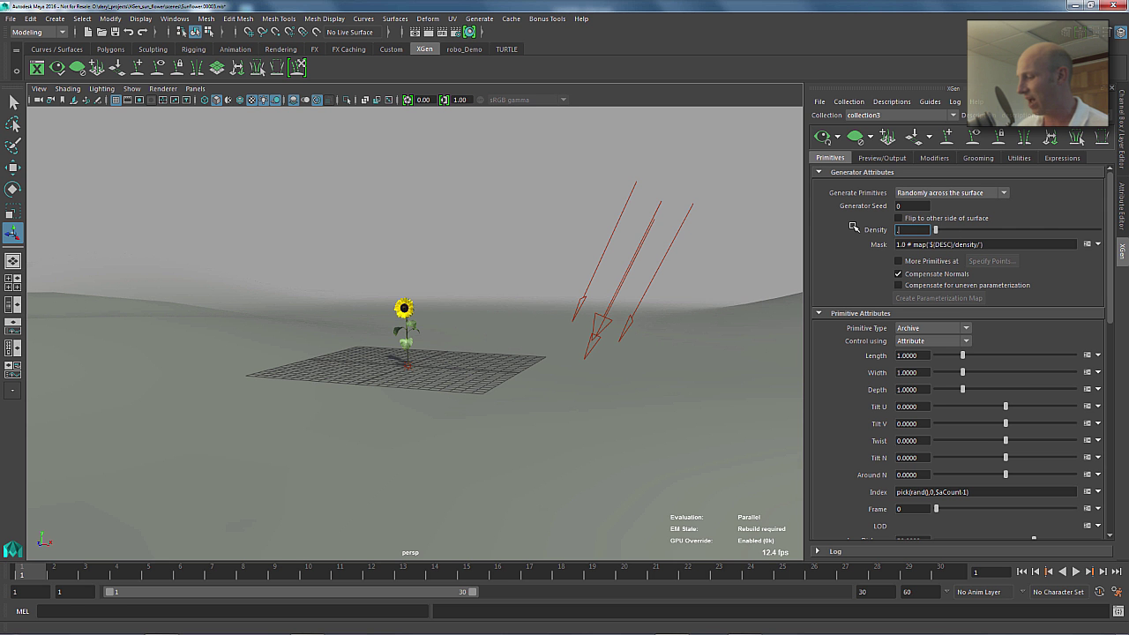
text(.05)
key(Return)
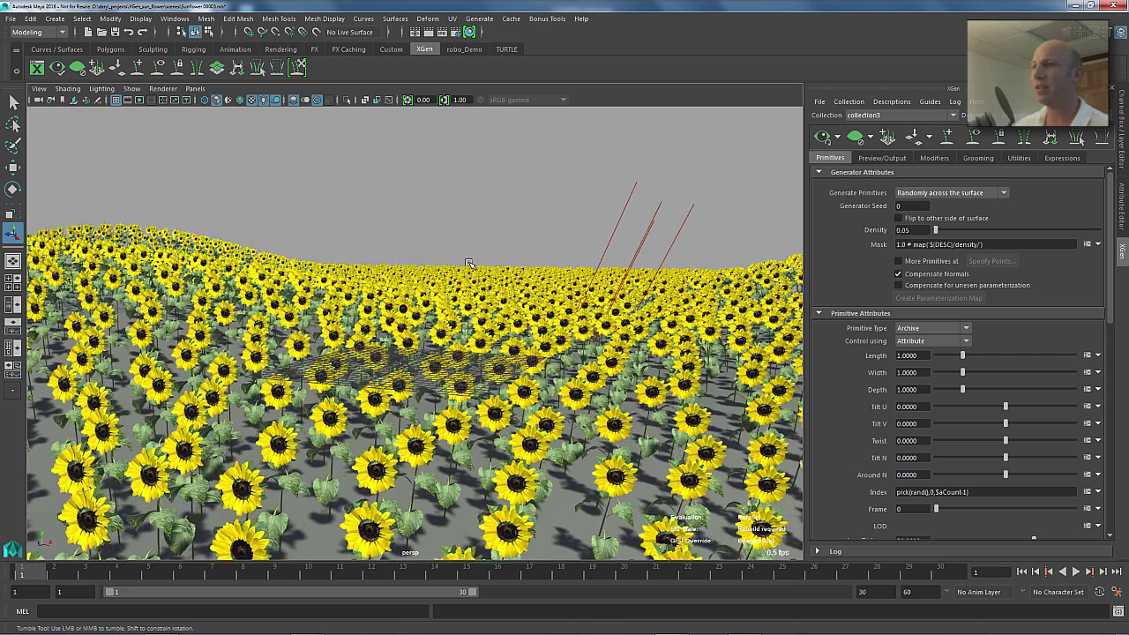
- Set the generator density to 0.005 and inspect the distribution across the hills
drag(918, 233, 855, 233)
key(Return)
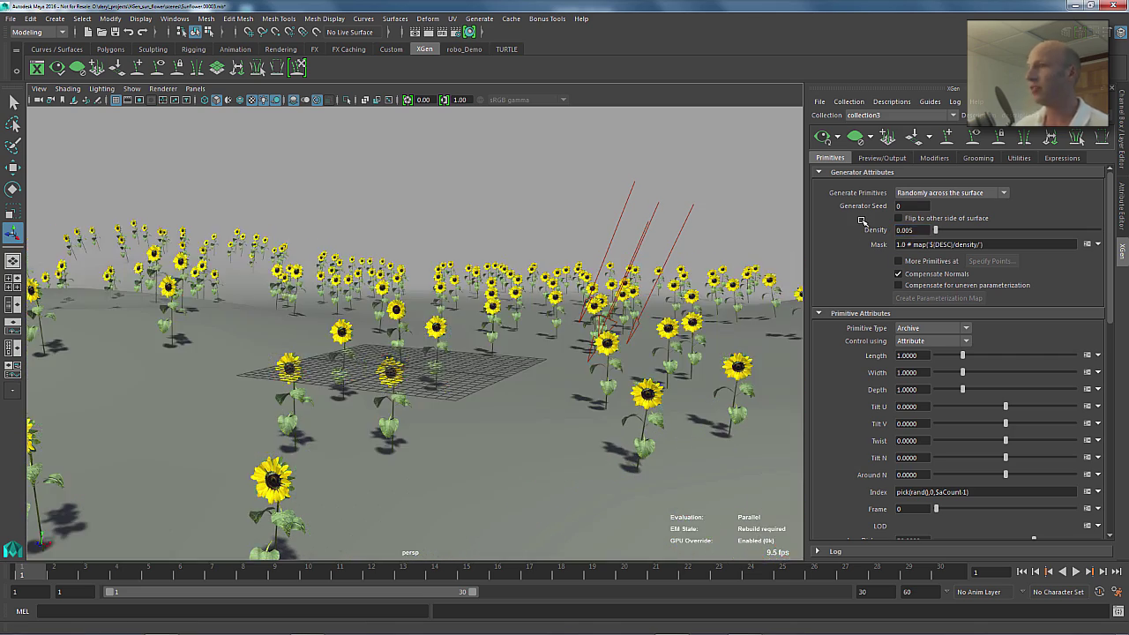
alt+drag(531, 239, 485, 259)
scroll(516, 255, up, 3)
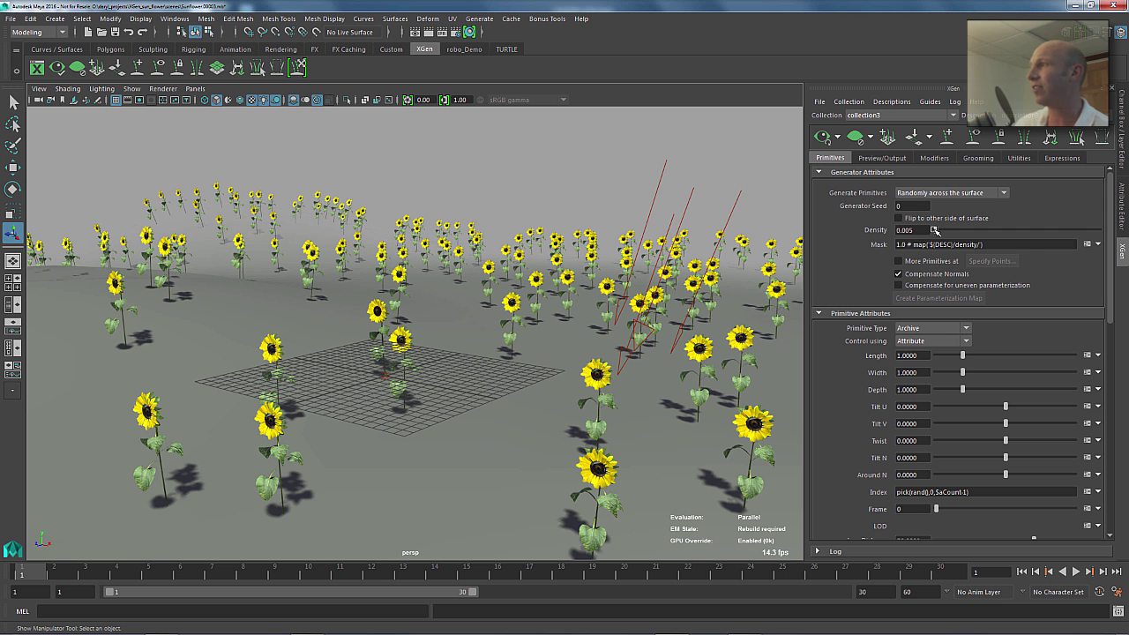
- Try a generator density of about 1.8 for a very dense field and reset it to 0.01
drag(935, 230, 942, 232)
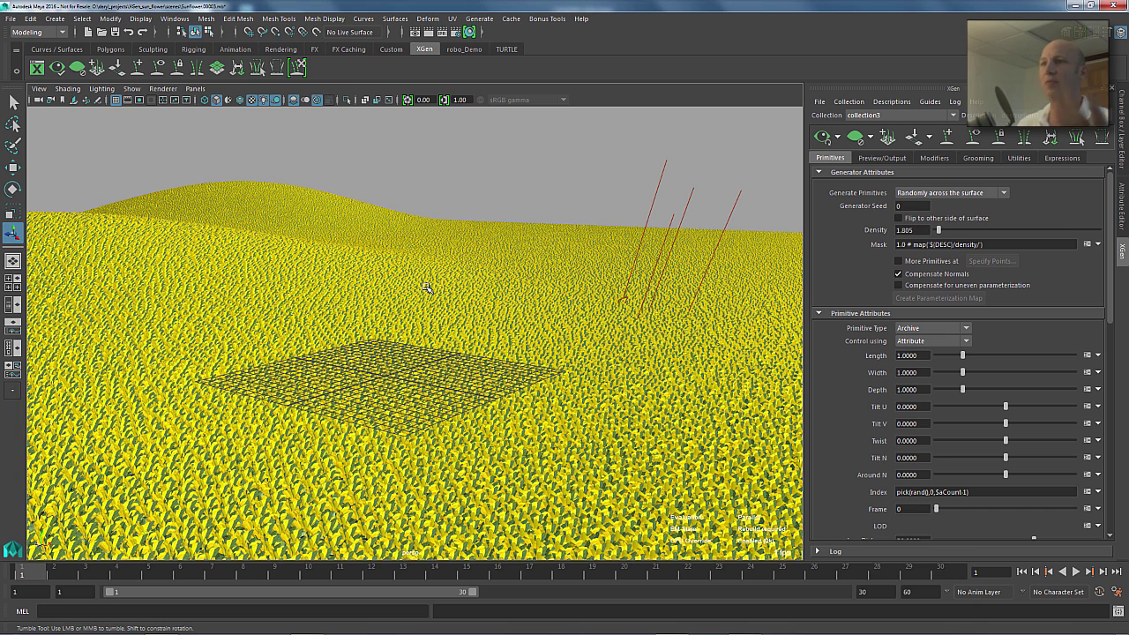
alt+drag(722, 275, 627, 250)
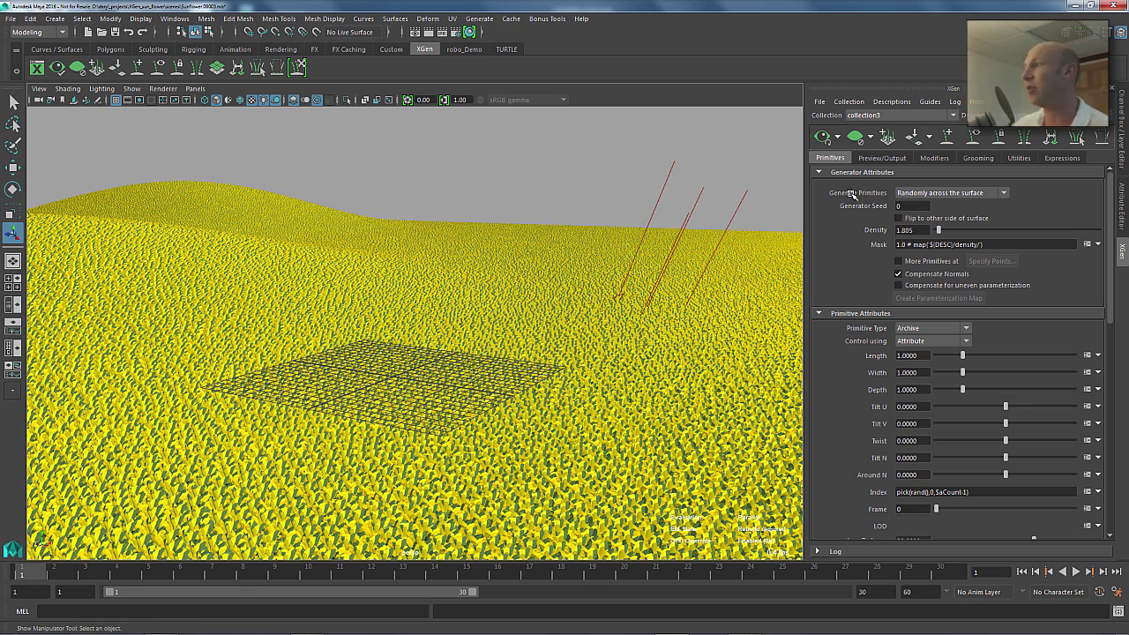
click(915, 230)
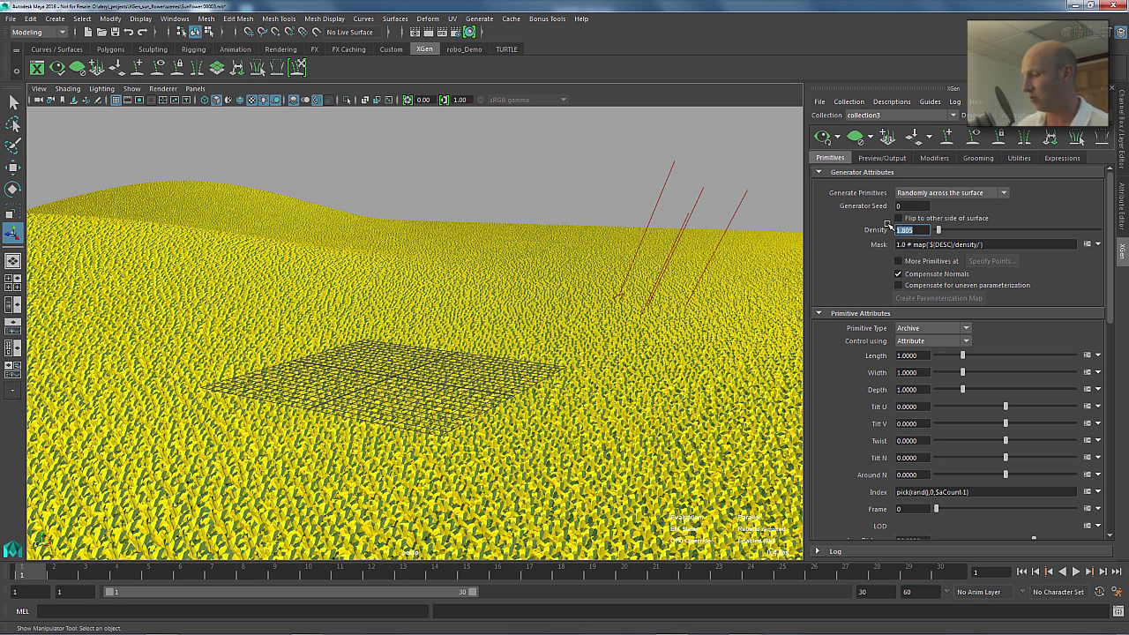
text(.01)
key(Return)
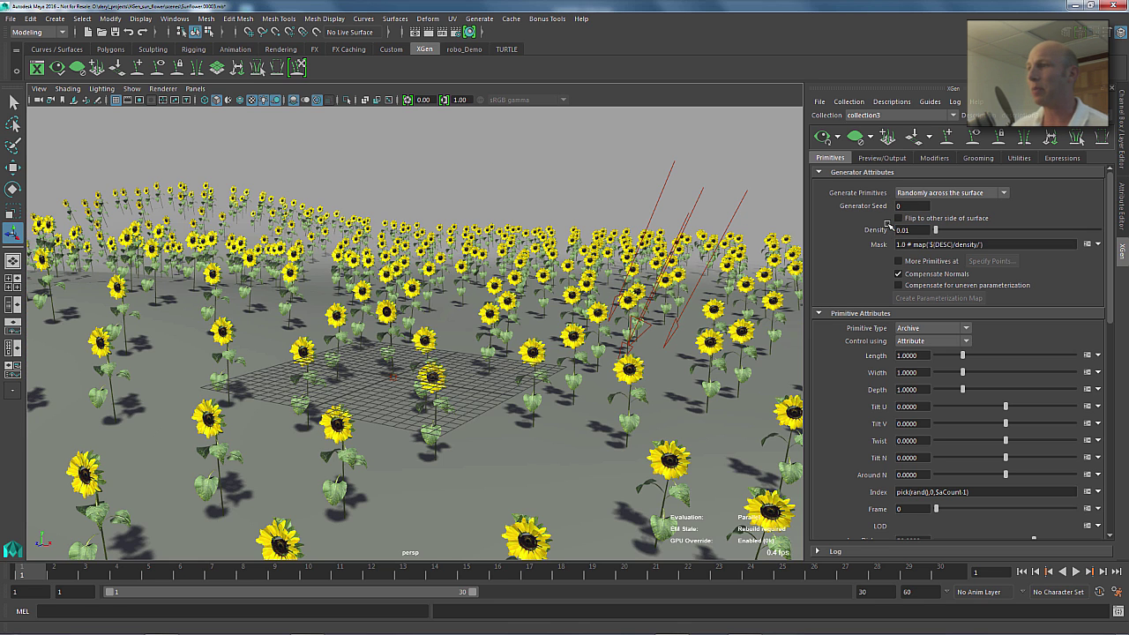
- Replace the constant at the start of the generator's mask expression with .01
double_click(901, 244)
drag(906, 245, 866, 246)
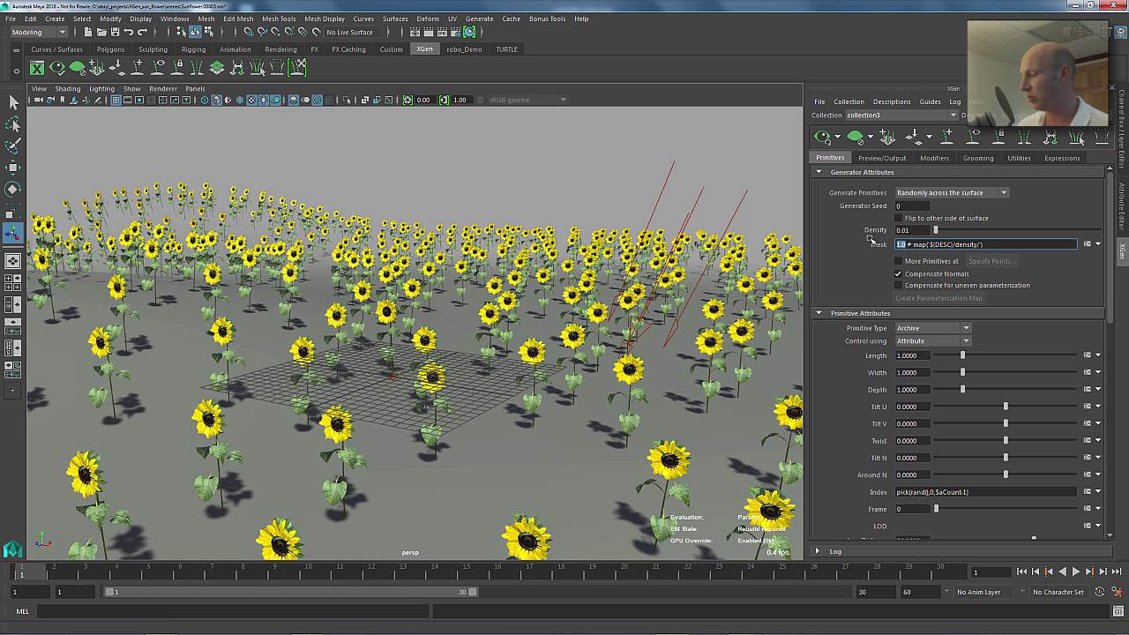
text(.01)
key(Return)
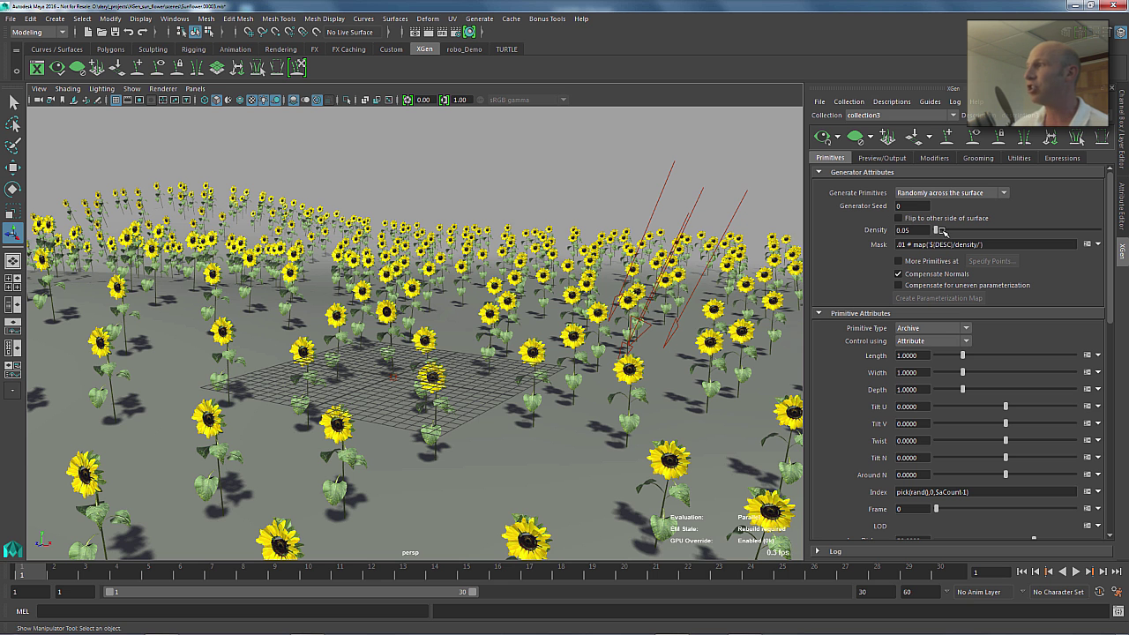
- Set the mask expression's constant to .001, raise the density to about 15.16, and inspect the sunflower field
drag(935, 228, 938, 231)
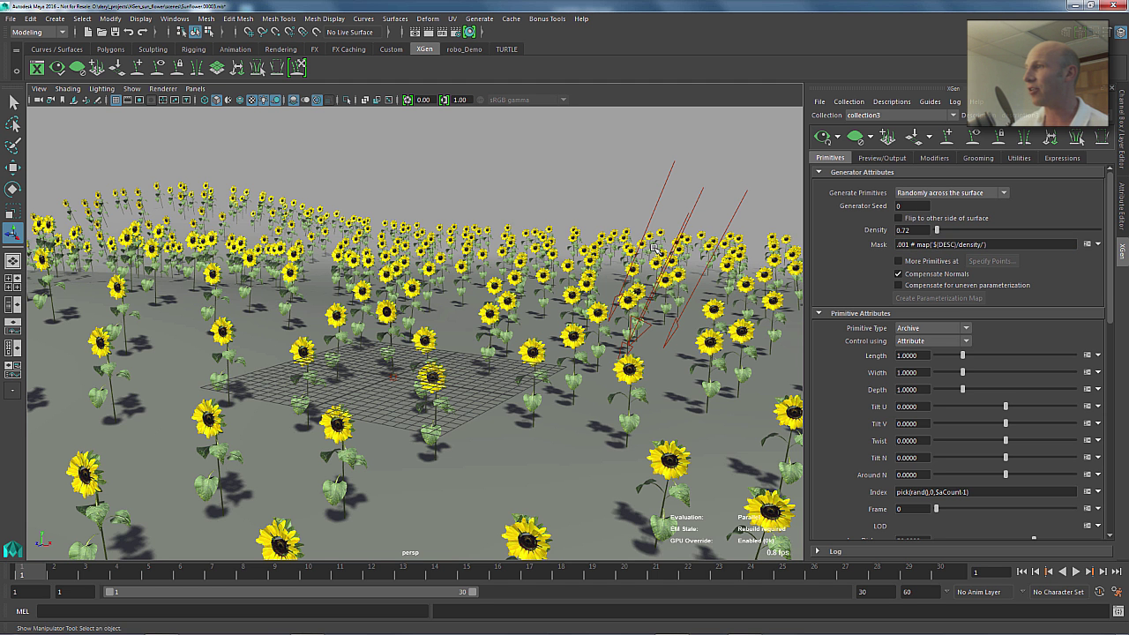
mouse_move(940, 230)
mouse_down()
mouse_move(977, 231)
mouse_move(938, 231)
mouse_move(961, 230)
mouse_up()
alt+drag(312, 353, 335, 350)
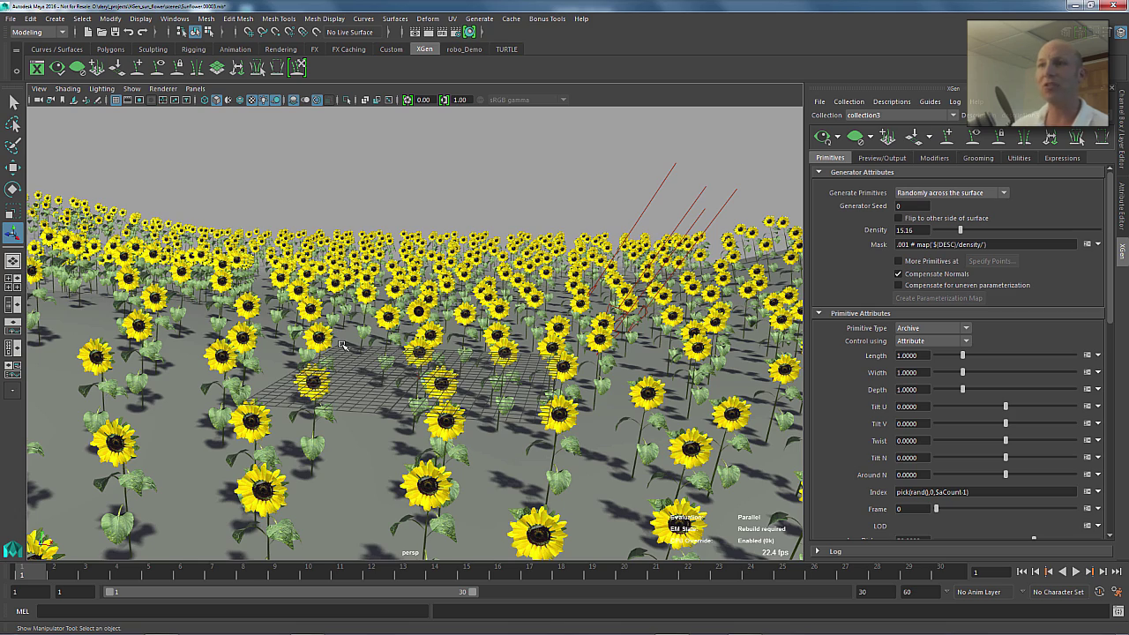
alt+drag(342, 343, 234, 356)
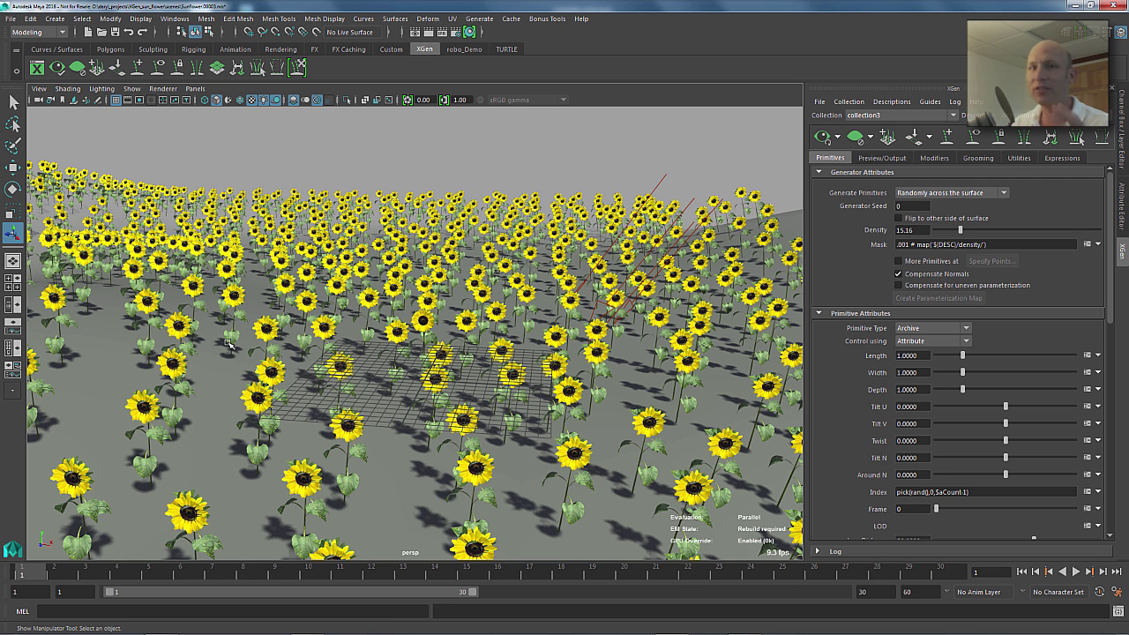
- Reopen the recent Sunflower.00003.mb scene without saving the changes and view the hills surface from farther out
click(10, 18)
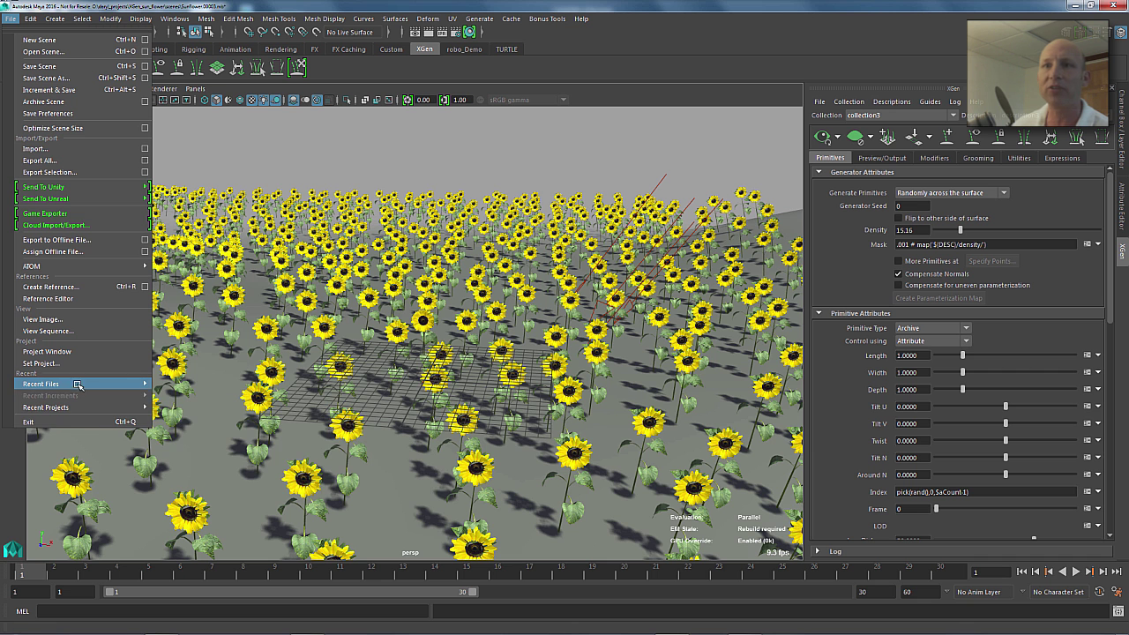
mouse_move(75, 382)
click(357, 384)
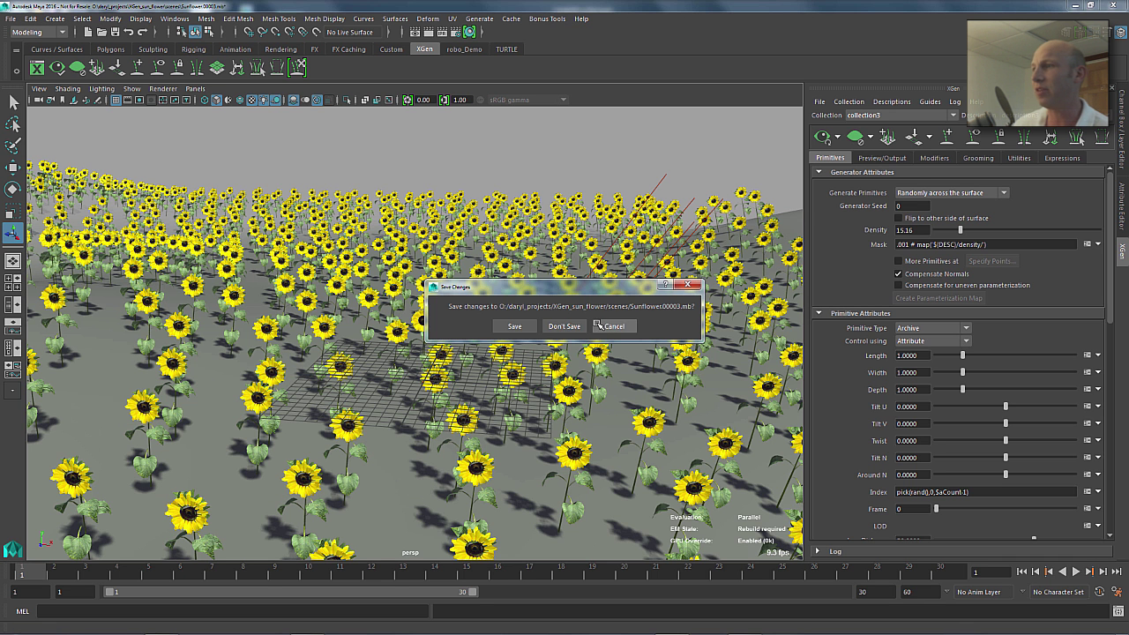
click(564, 325)
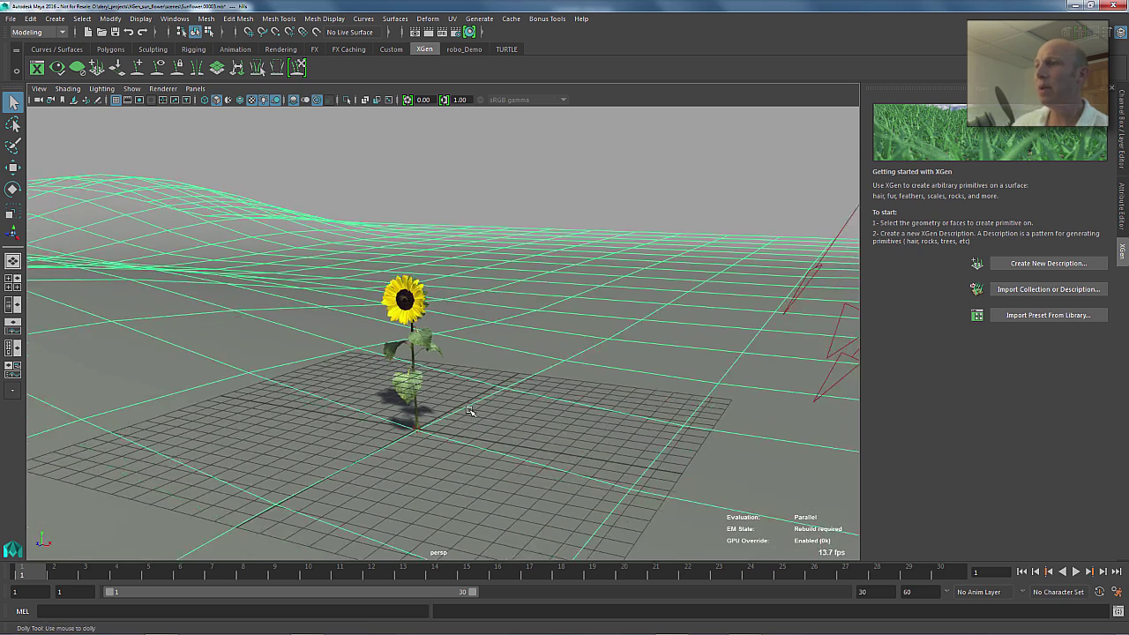
alt+drag(385, 395, 435, 395)
alt+right_drag(436, 395, 428, 394)
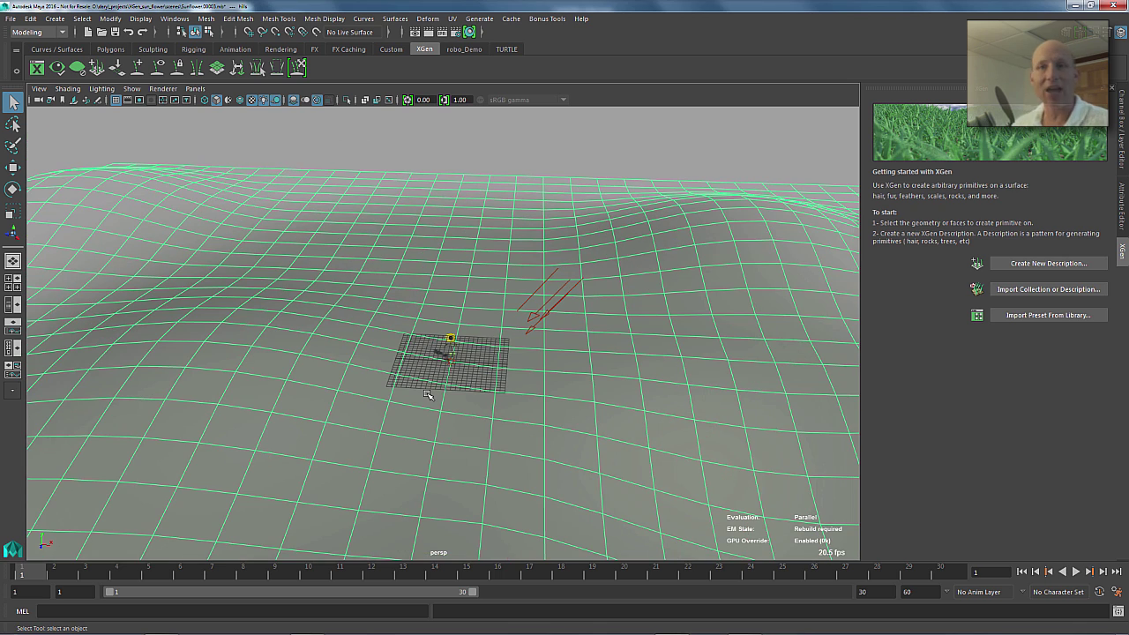
- Scale the hills surface down to 0.01 in X, Y and Z
alt+drag(491, 345, 635, 298)
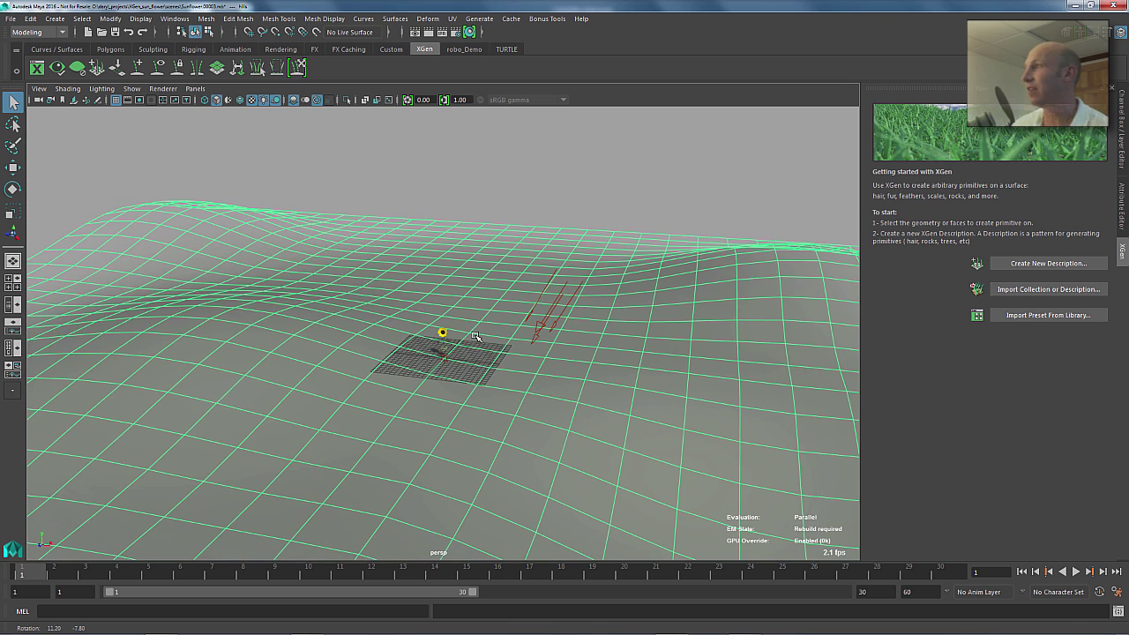
alt+drag(461, 342, 540, 353)
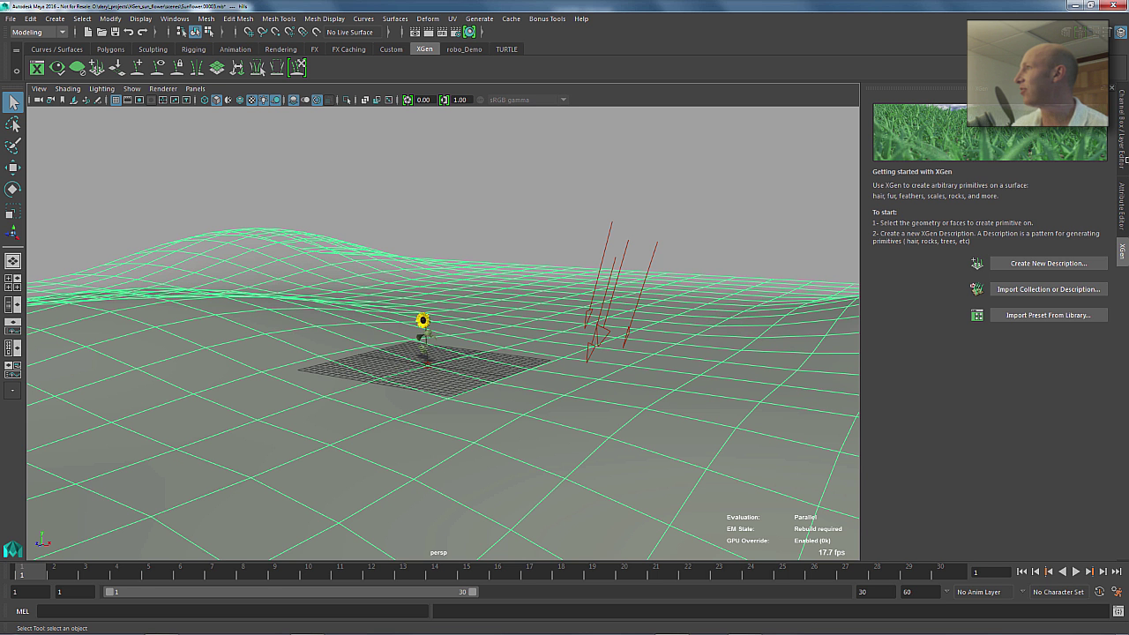
click(1122, 124)
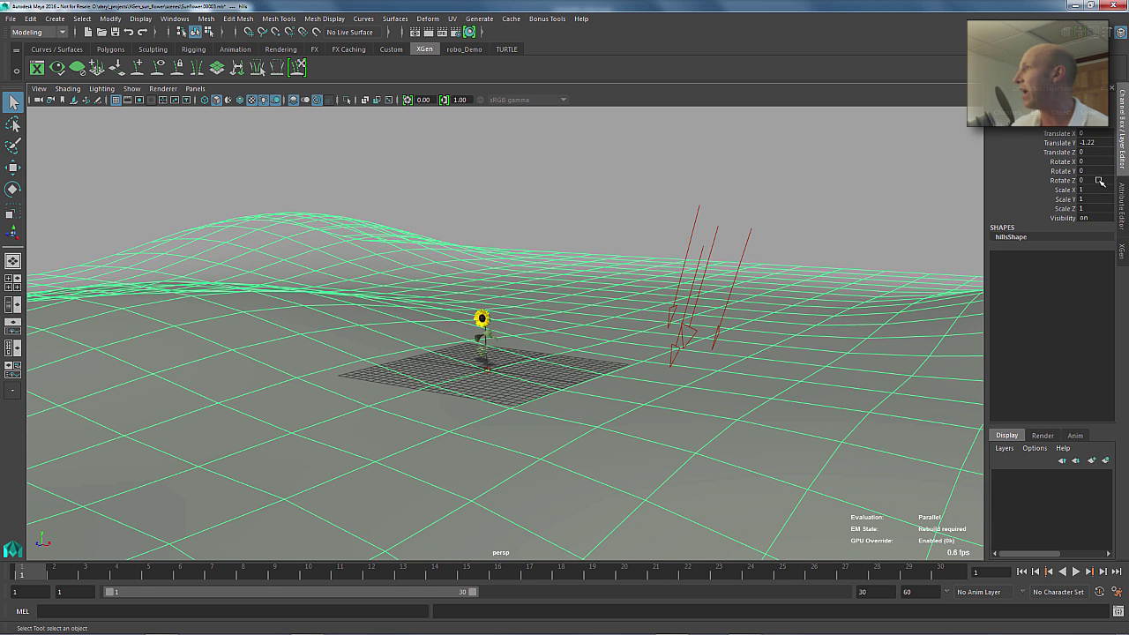
drag(1092, 188, 1093, 206)
text(.001)
key(Return)
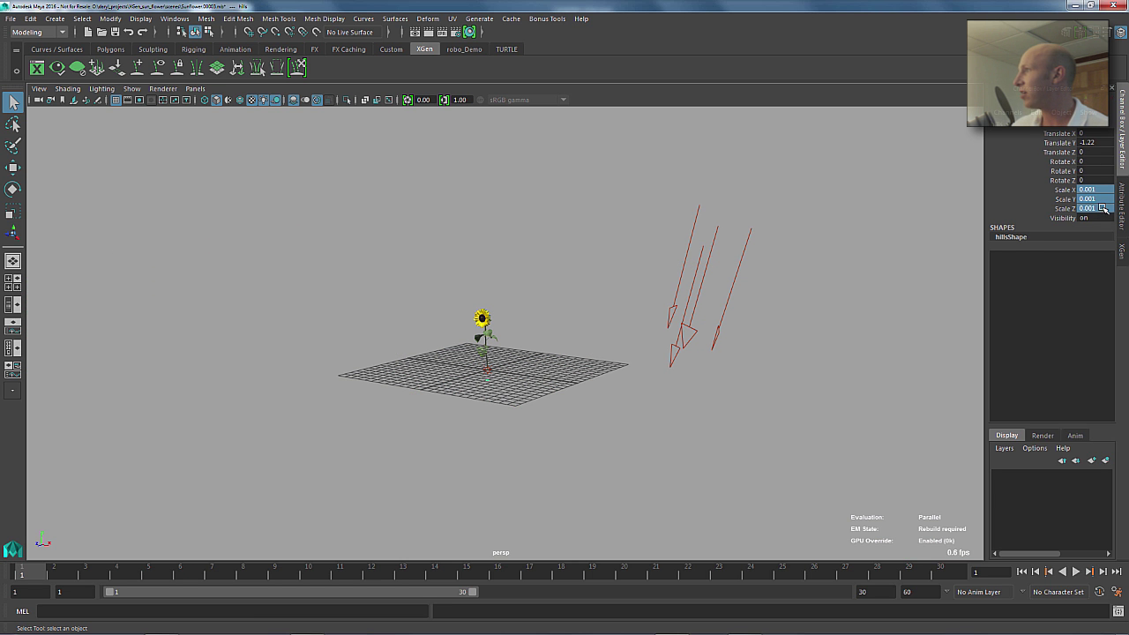
key(Return)
alt+drag(372, 185, 538, 224)
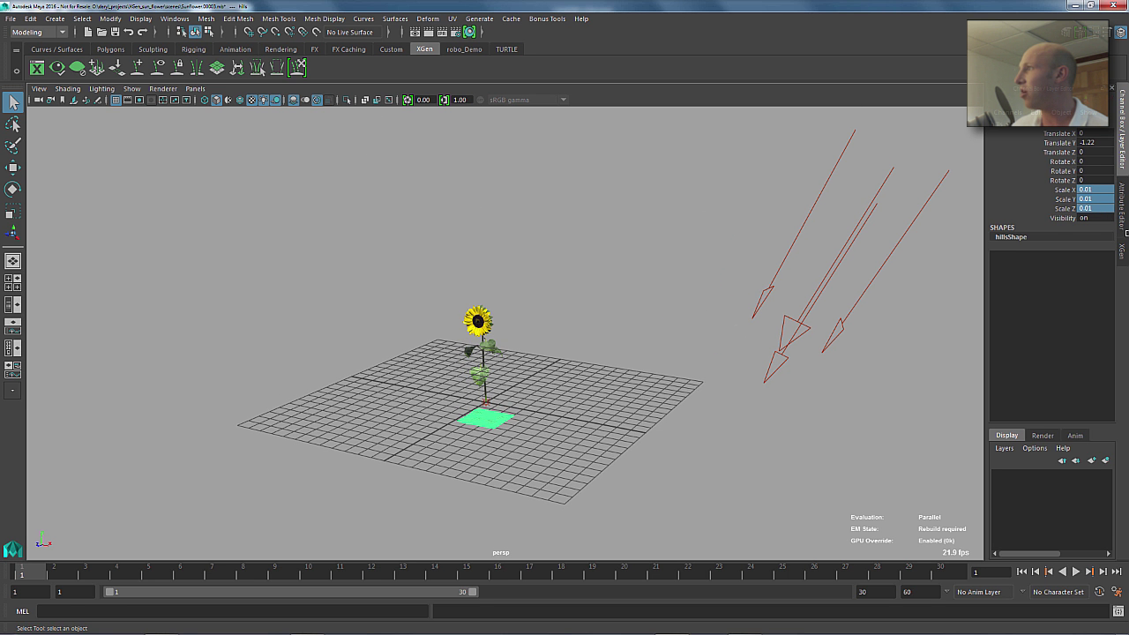
- Freeze all transformations on the scaled-down hills surface
key(e)
right_click(1005, 162)
mouse_move(1020, 365)
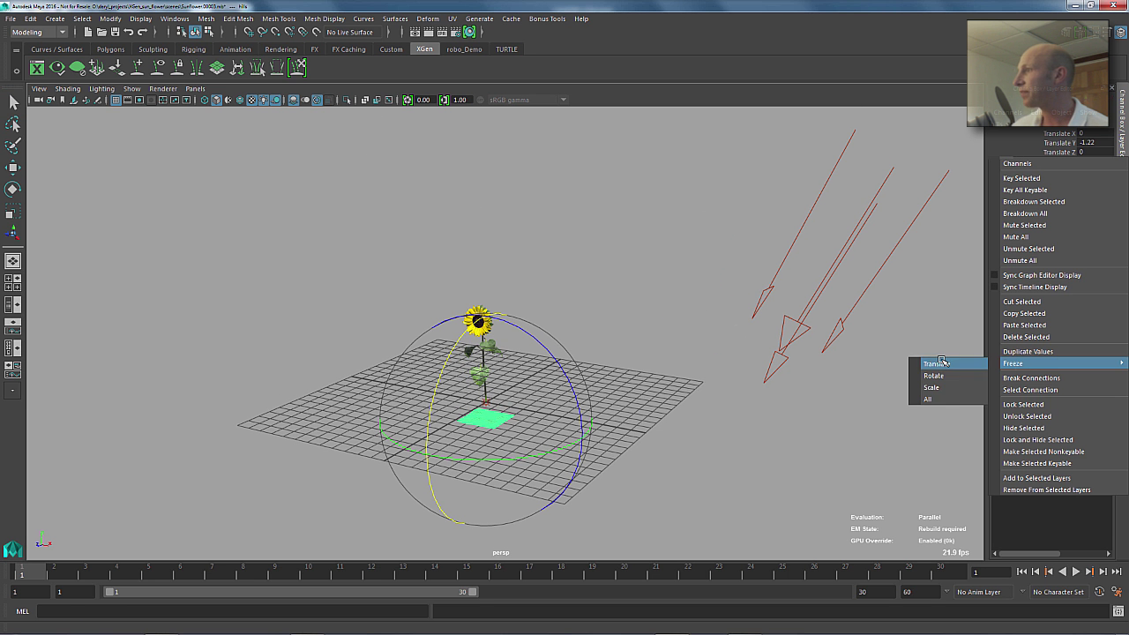
click(937, 397)
- Create a new XGen description on the hills surface for custom geometry/archives, generated randomly across the surface
alt+right_drag(457, 350, 556, 354)
click(36, 67)
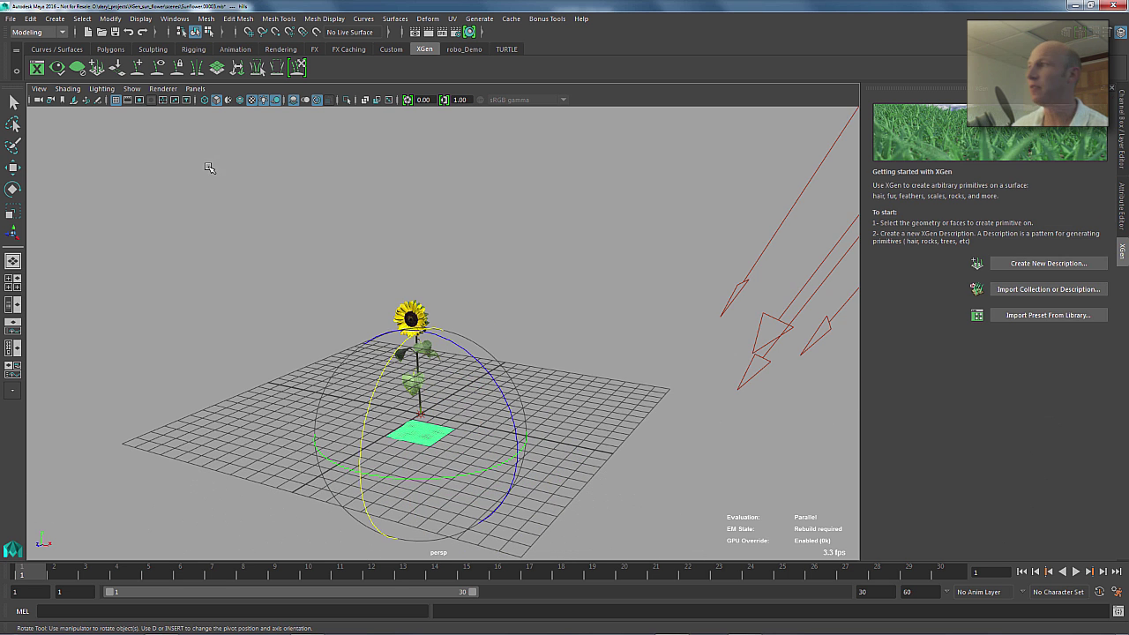
click(1060, 263)
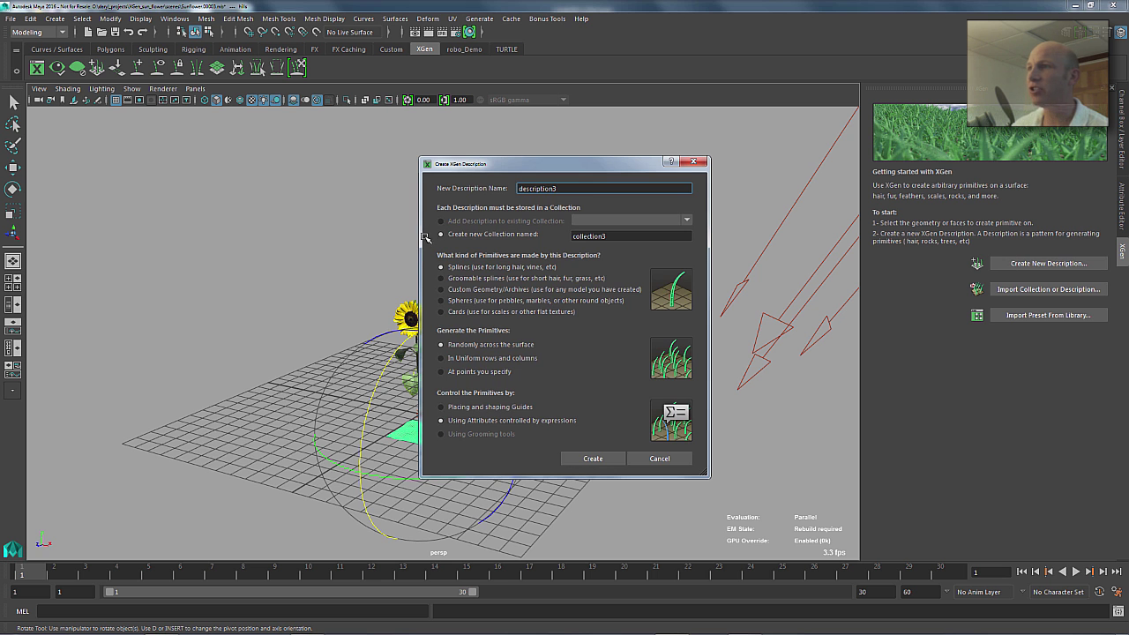
click(454, 293)
click(594, 458)
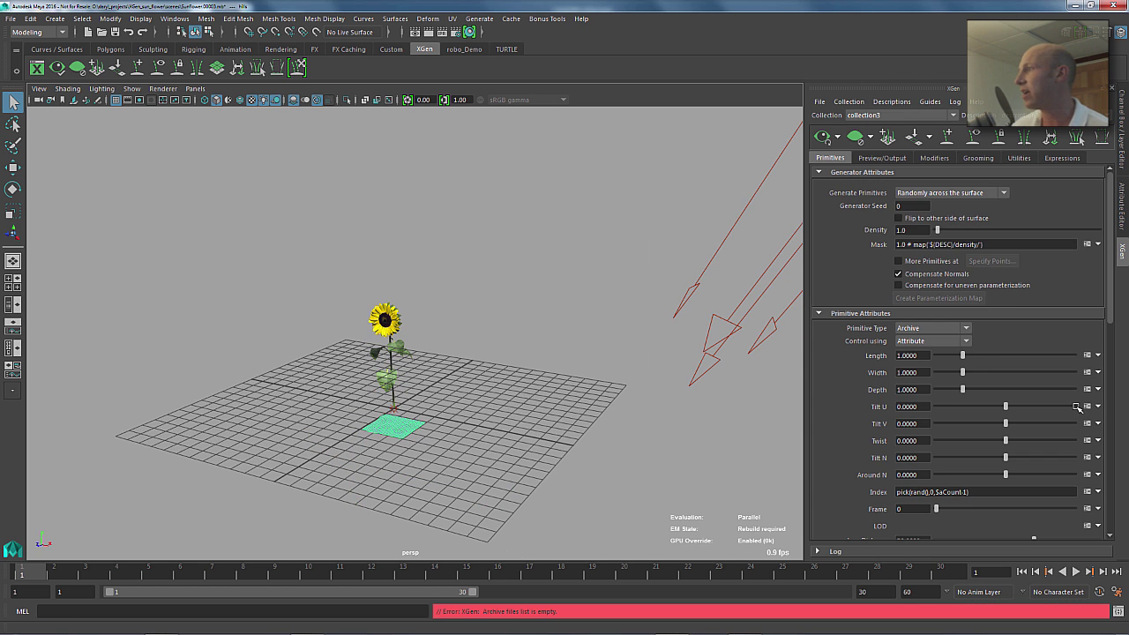
- Add the flower.xarc archive to the description's archive files
scroll(1103, 441, down, 10)
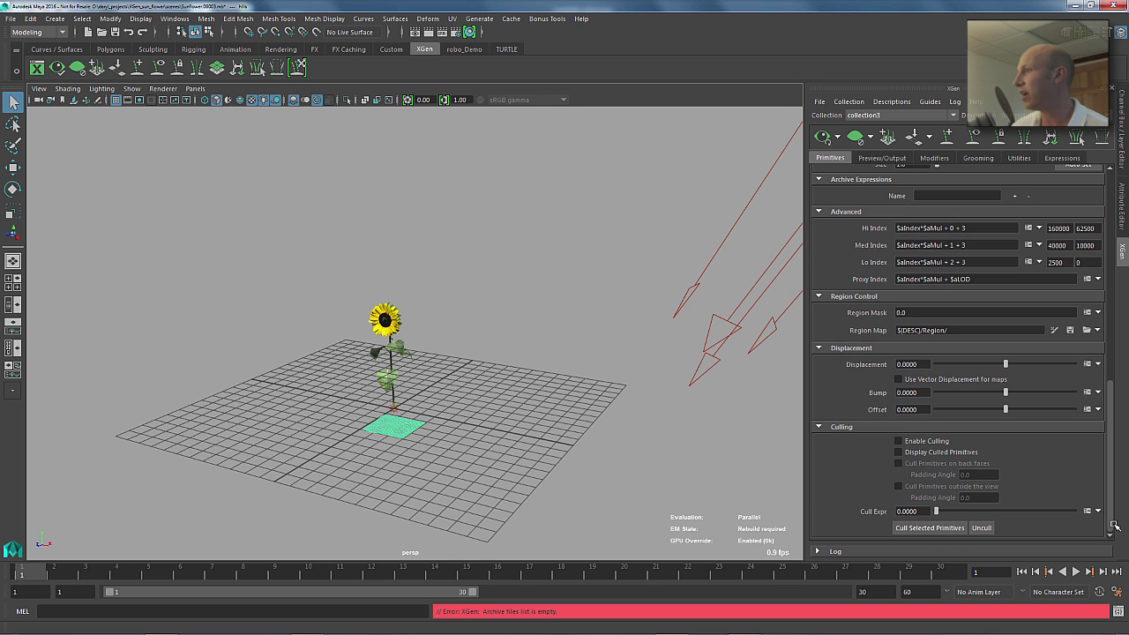
scroll(1014, 370, up, 4)
click(993, 315)
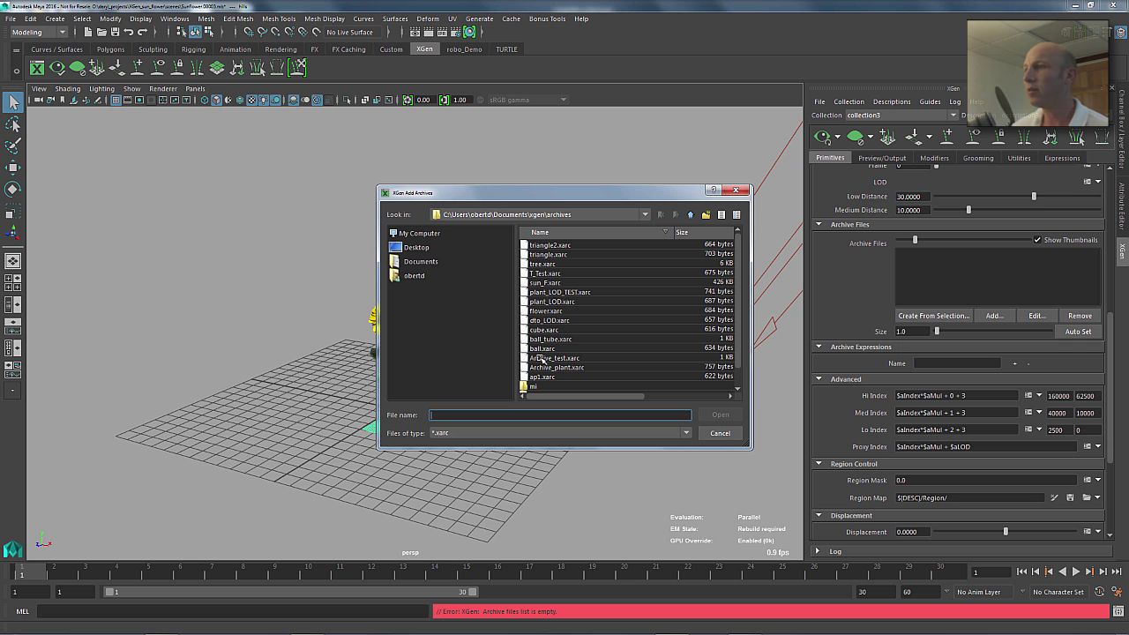
click(542, 311)
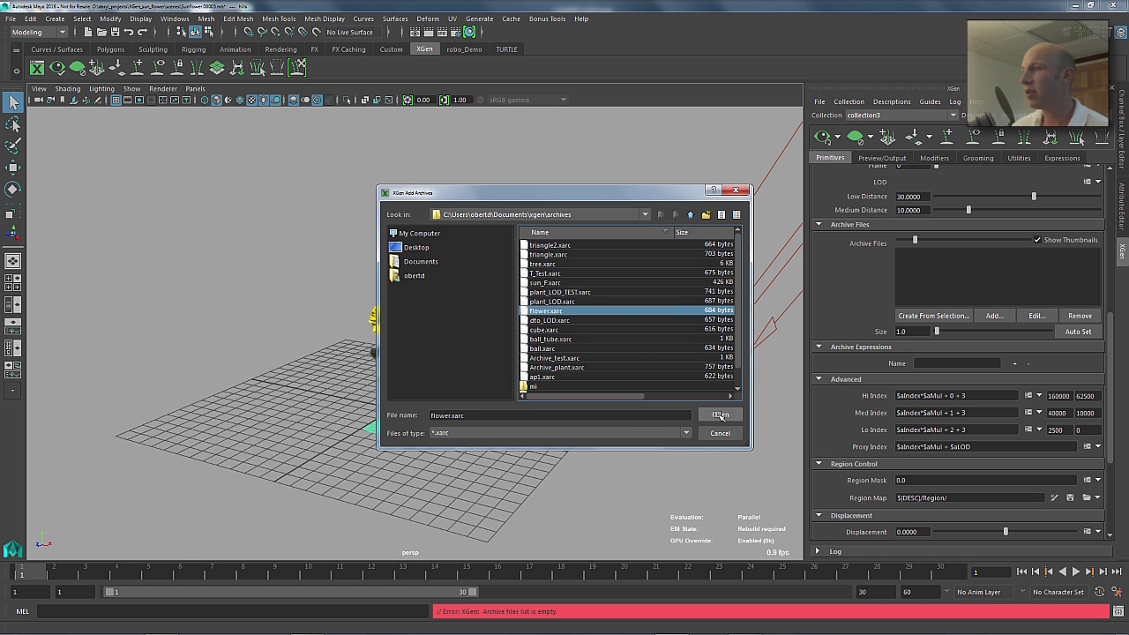
click(720, 415)
click(540, 352)
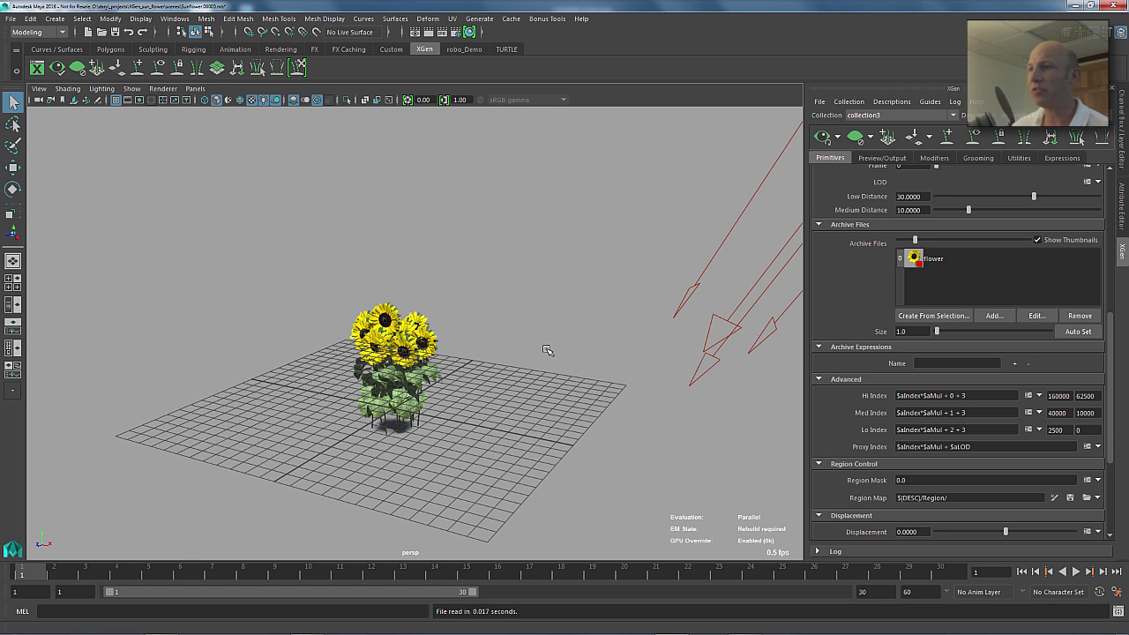
- Select the small hills surface under the sunflowers and set its X, Y and Z scale to 100
alt+right_drag(401, 350, 412, 475)
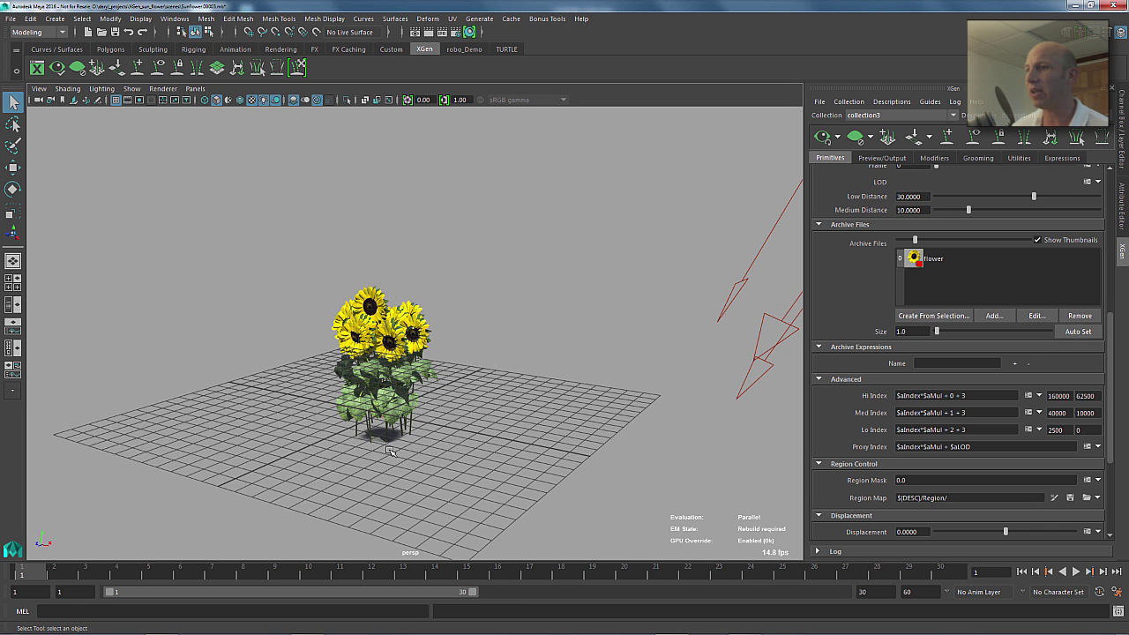
click(388, 439)
alt+right_drag(508, 459, 414, 451)
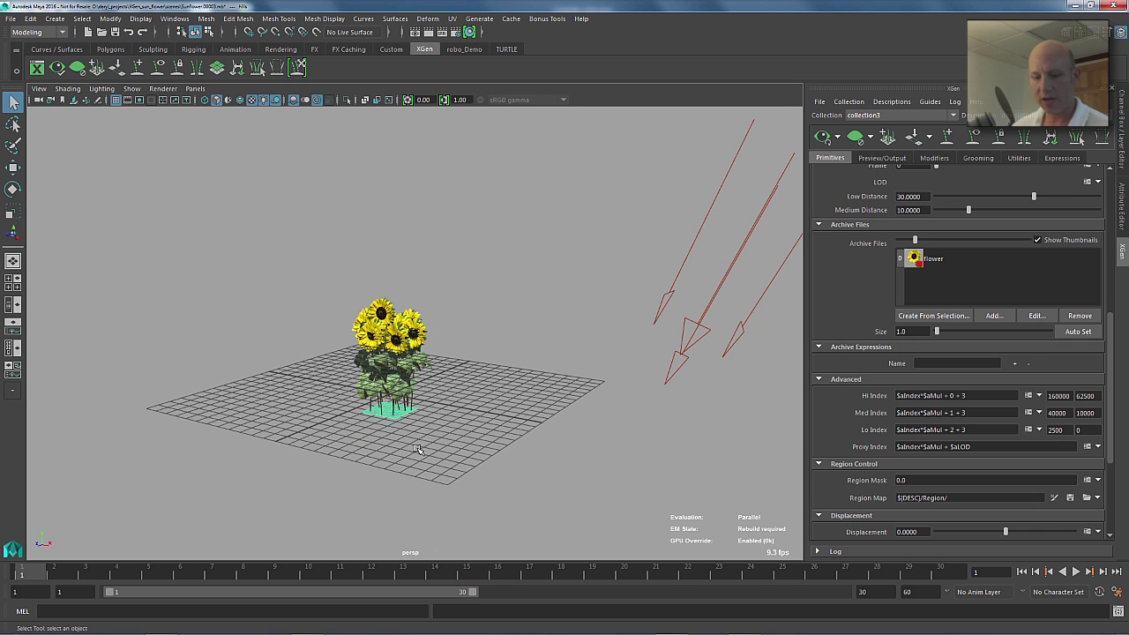
key(ctrl+a)
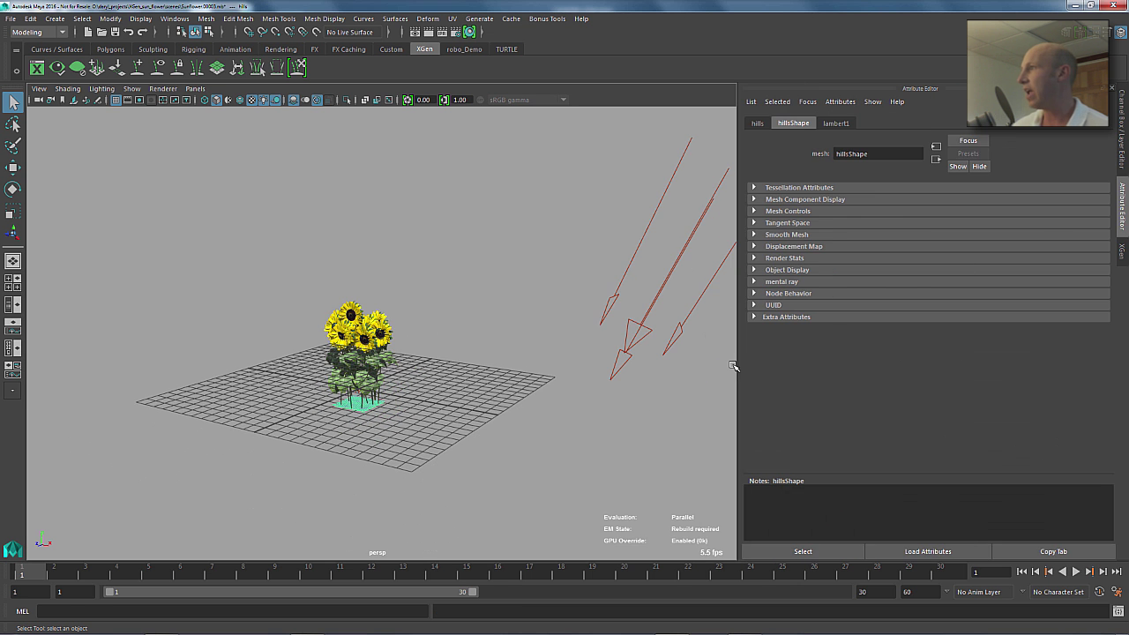
click(1124, 159)
drag(1094, 190, 1094, 208)
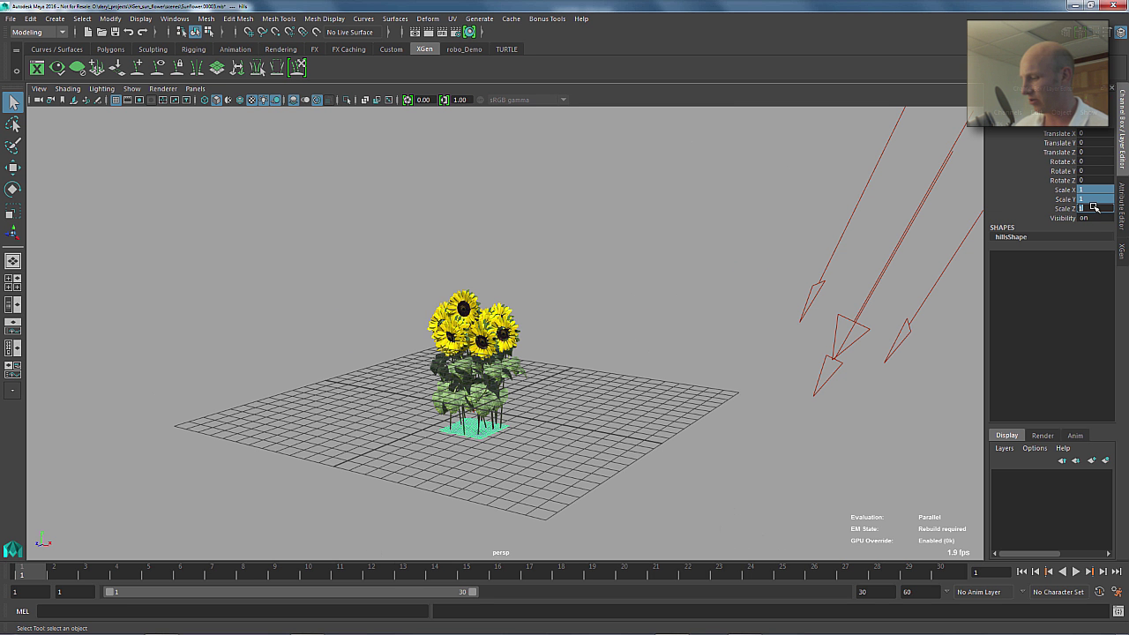
text(100)
key(Return)
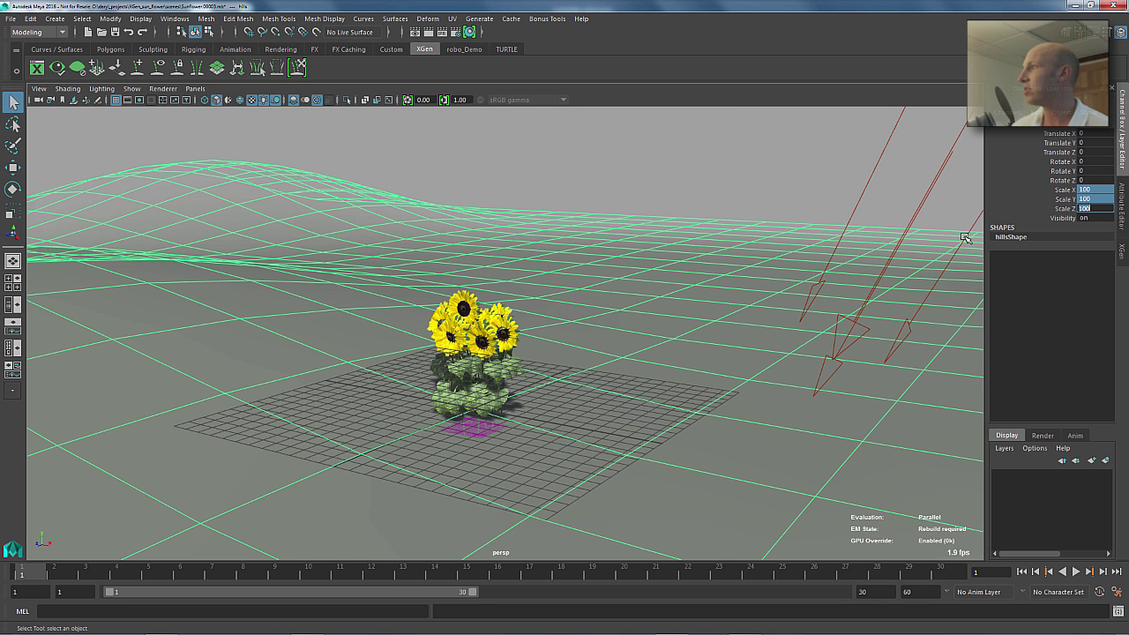
- Update the XGen preview and inspect how the sunflowers are distributed over the enlarged hills
click(1124, 252)
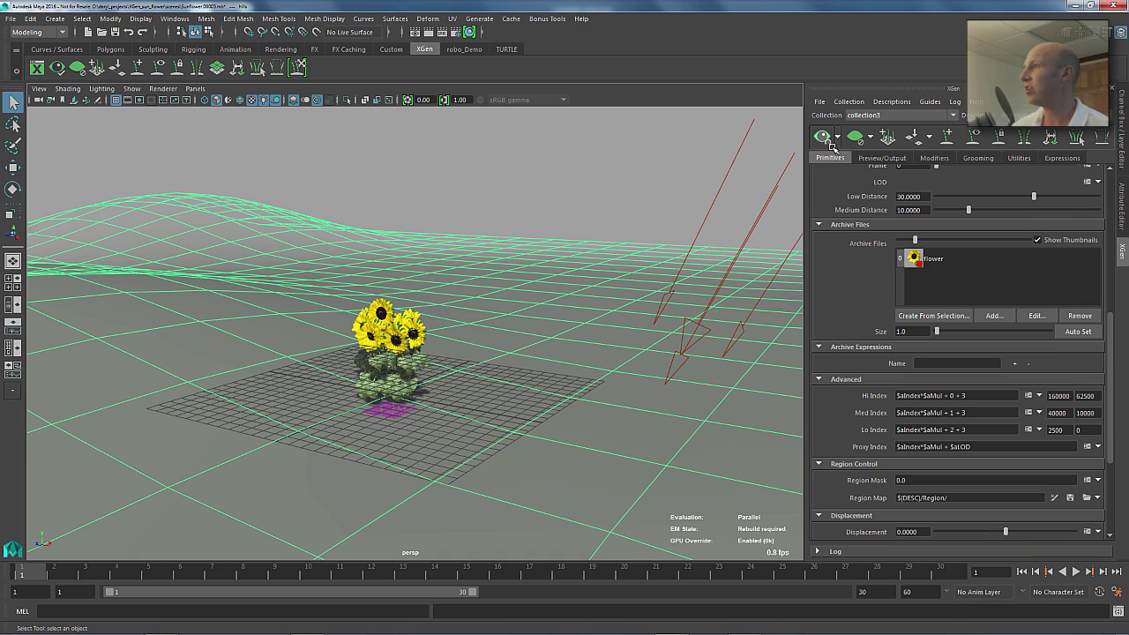
click(822, 138)
alt+drag(313, 211, 347, 213)
alt+right_drag(347, 214, 290, 213)
click(374, 194)
alt+drag(374, 194, 480, 284)
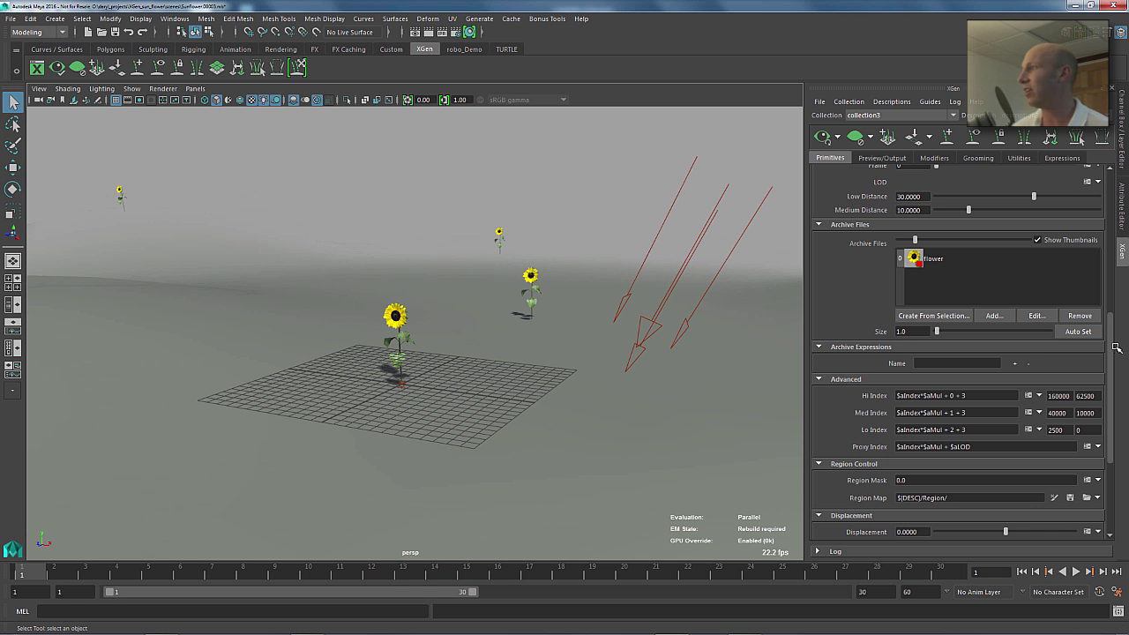
- Raise the generator density to 1000 to fill the hills with sunflowers
drag(1110, 339, 1123, 166)
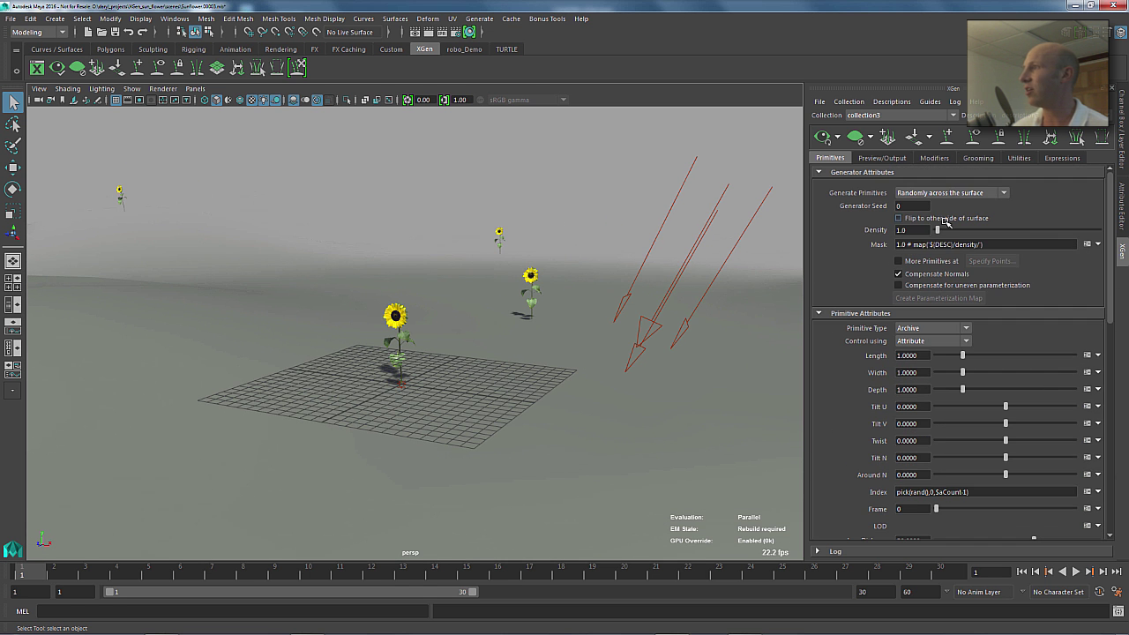
drag(940, 230, 1124, 231)
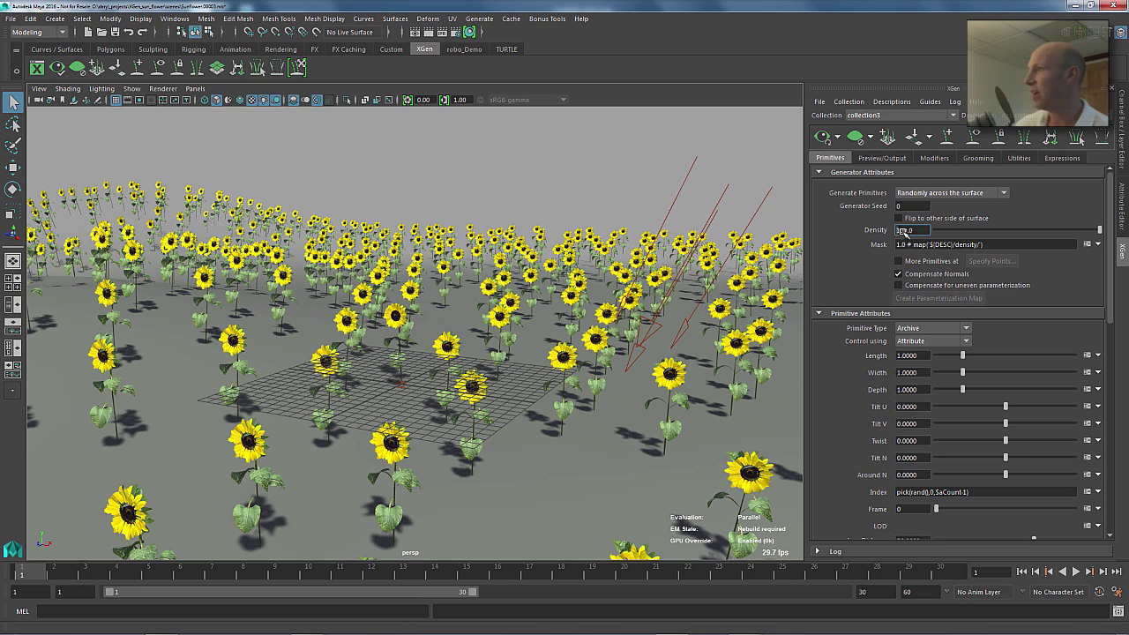
text(0)
key(Return)
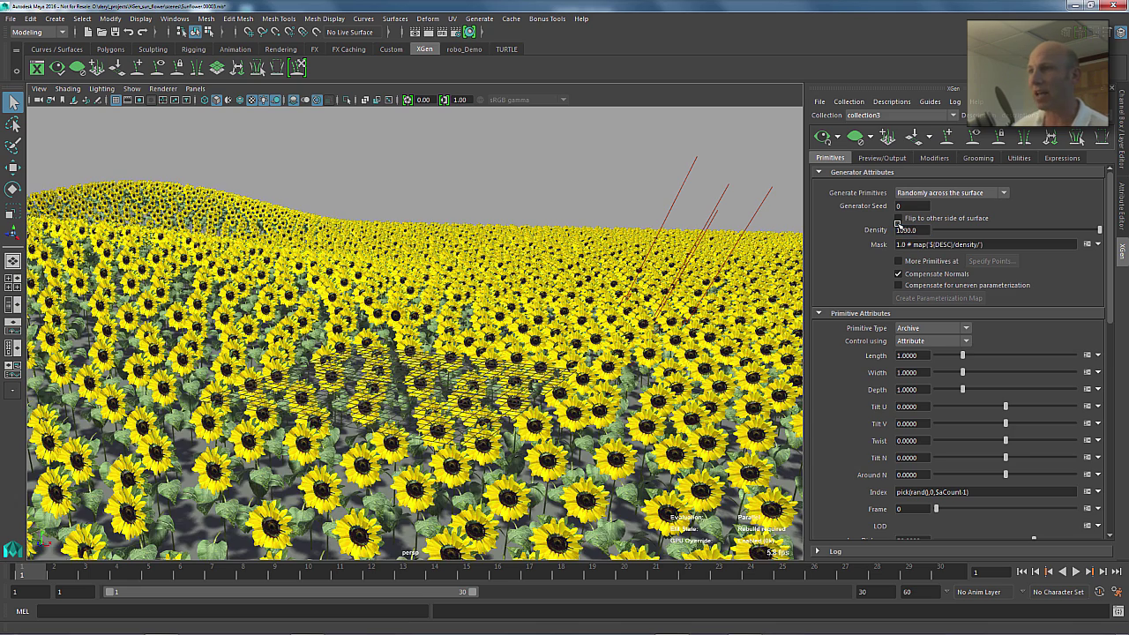
- Hide the grid in the perspective view and look at the sunflower field up close
mouse_move(456, 247)
alt+right_down()
mouse_move(514, 331)
mouse_move(546, 303)
mouse_move(448, 250)
alt+right_up()
key(space)
click(457, 226)
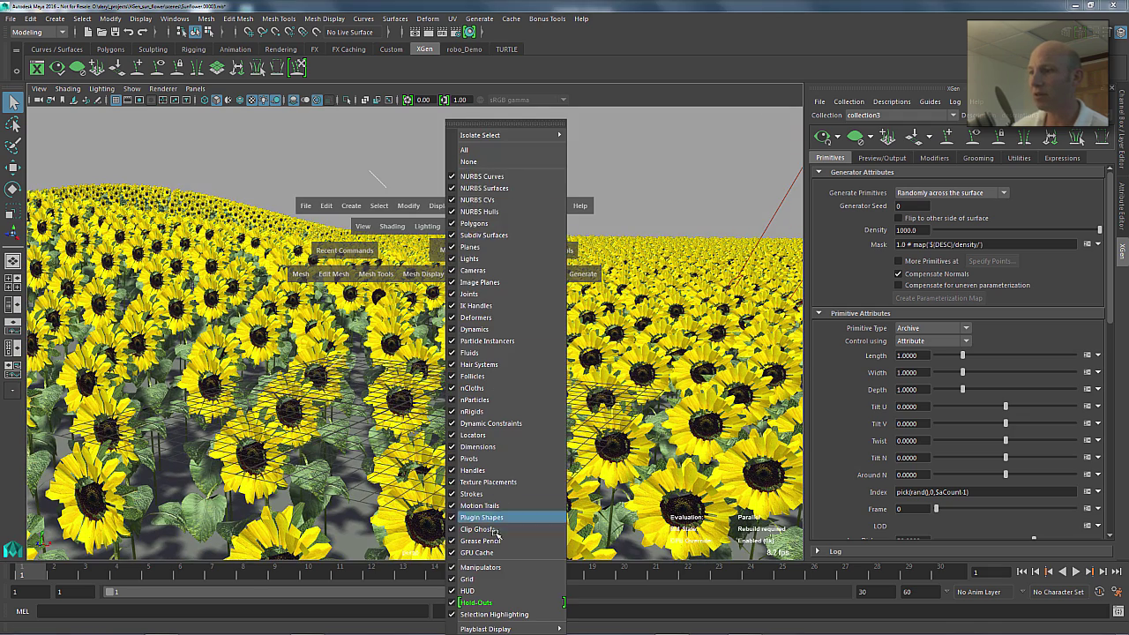
click(490, 581)
scroll(471, 310, up, 5)
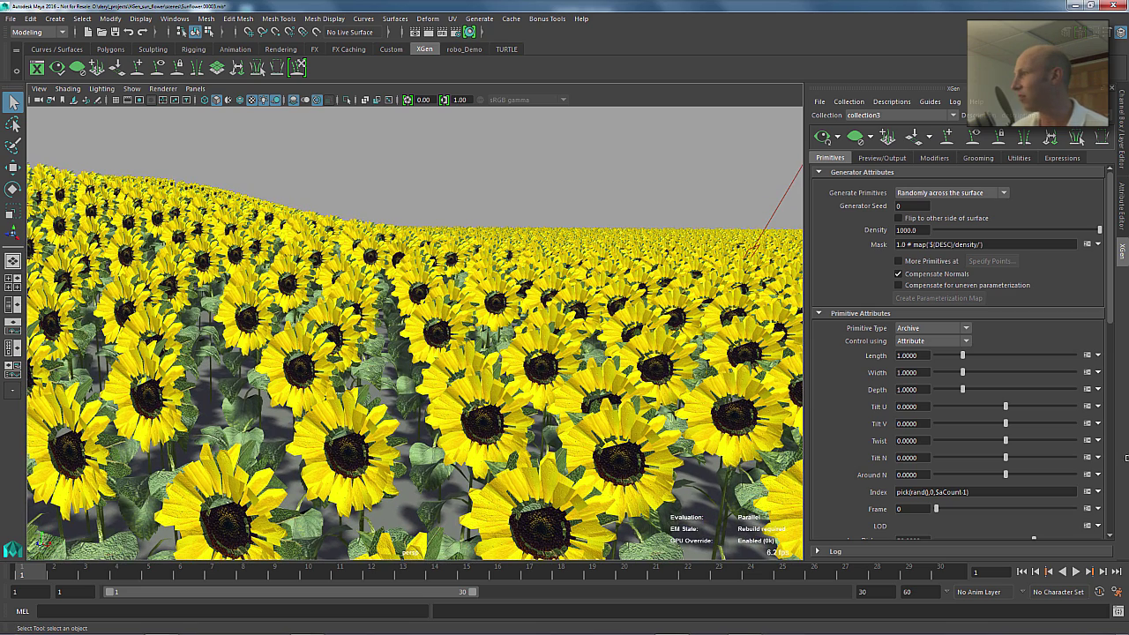
- Set the LOD low distance to about 40.5 and the medium distance to about 21.8
drag(1110, 301, 1105, 353)
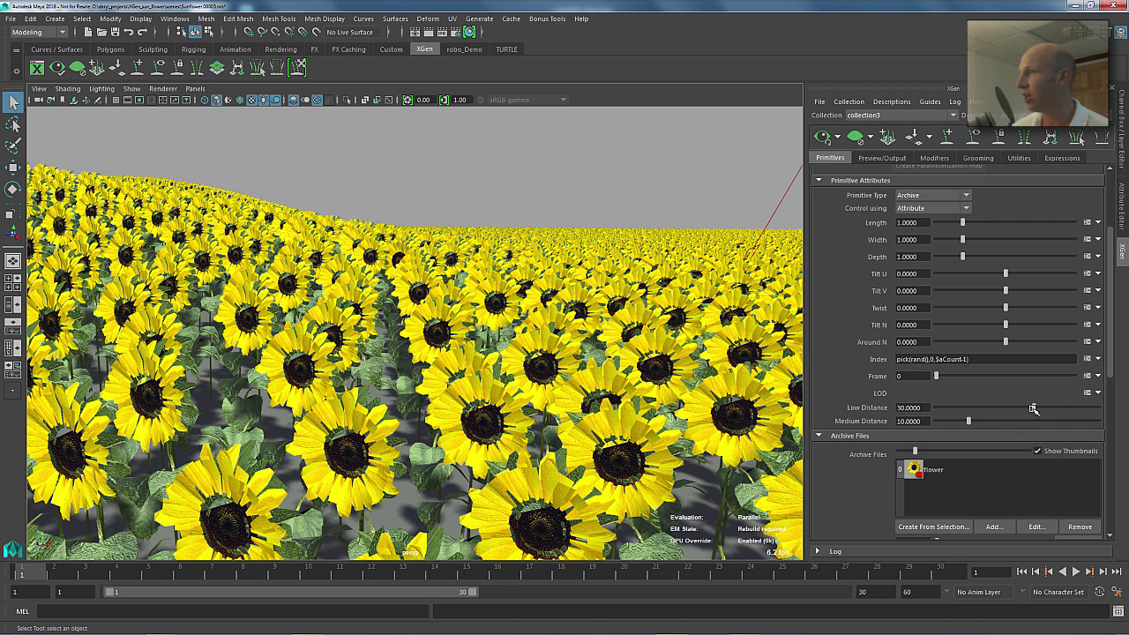
drag(1033, 407, 1067, 408)
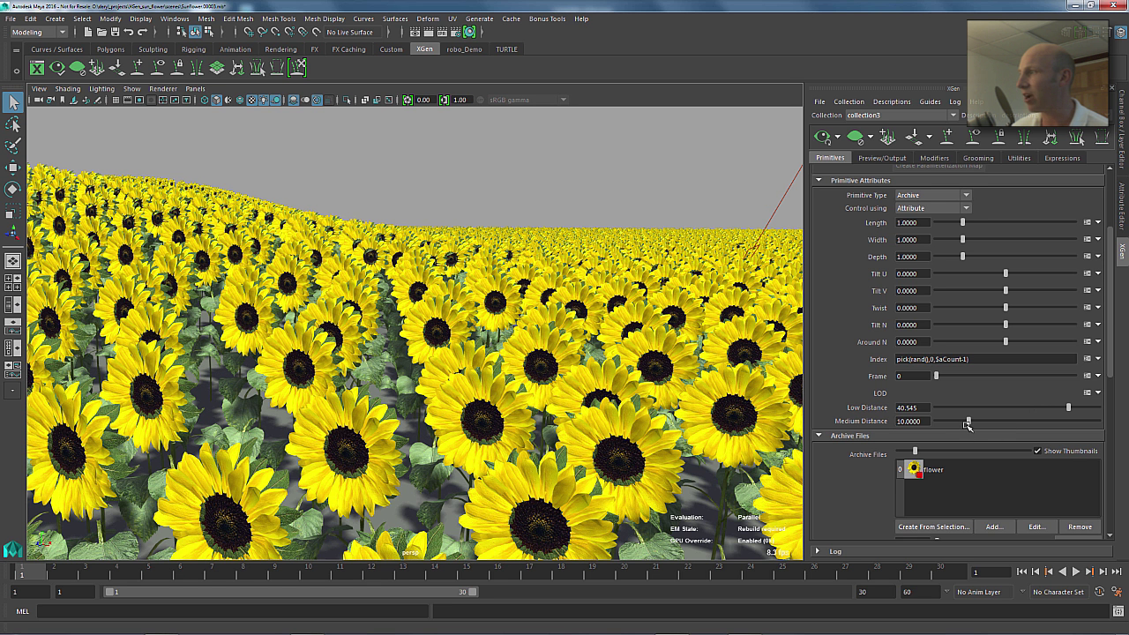
drag(967, 424, 1008, 420)
alt+drag(486, 292, 494, 269)
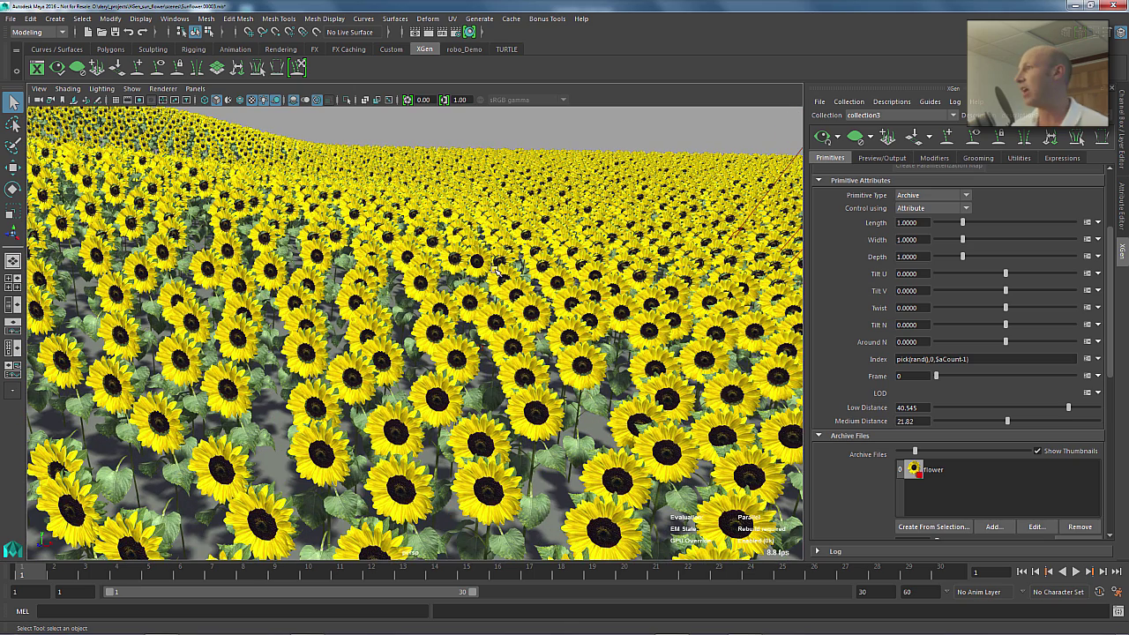
- Create a paint map named mask for the generator mask, with map resolution 5.0 and a white start color
drag(1108, 300, 1109, 196)
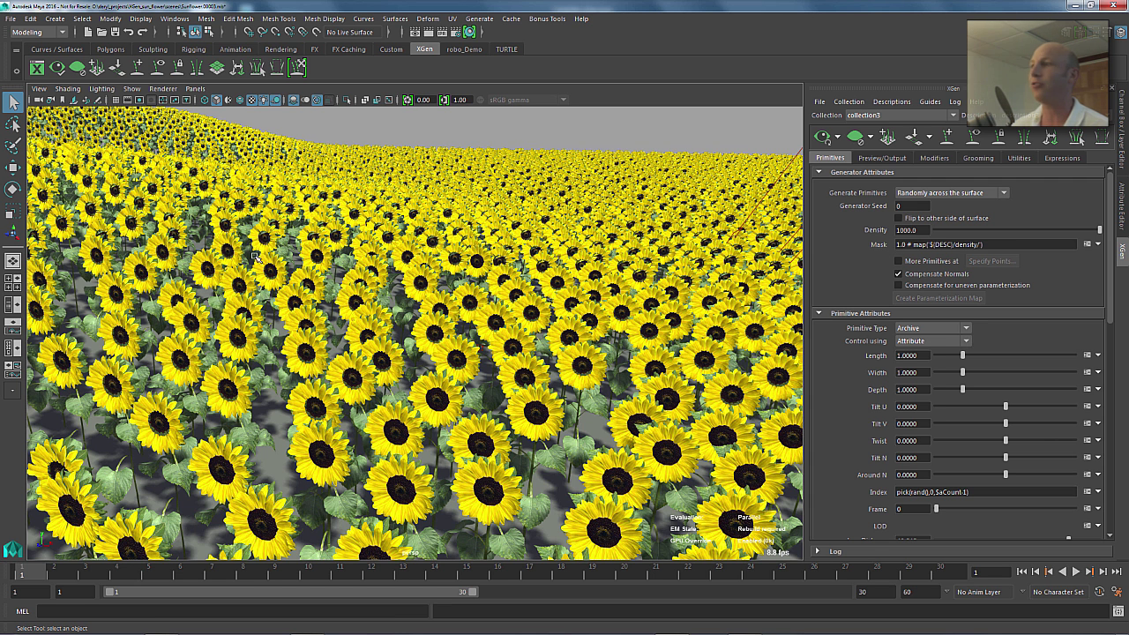
click(1097, 246)
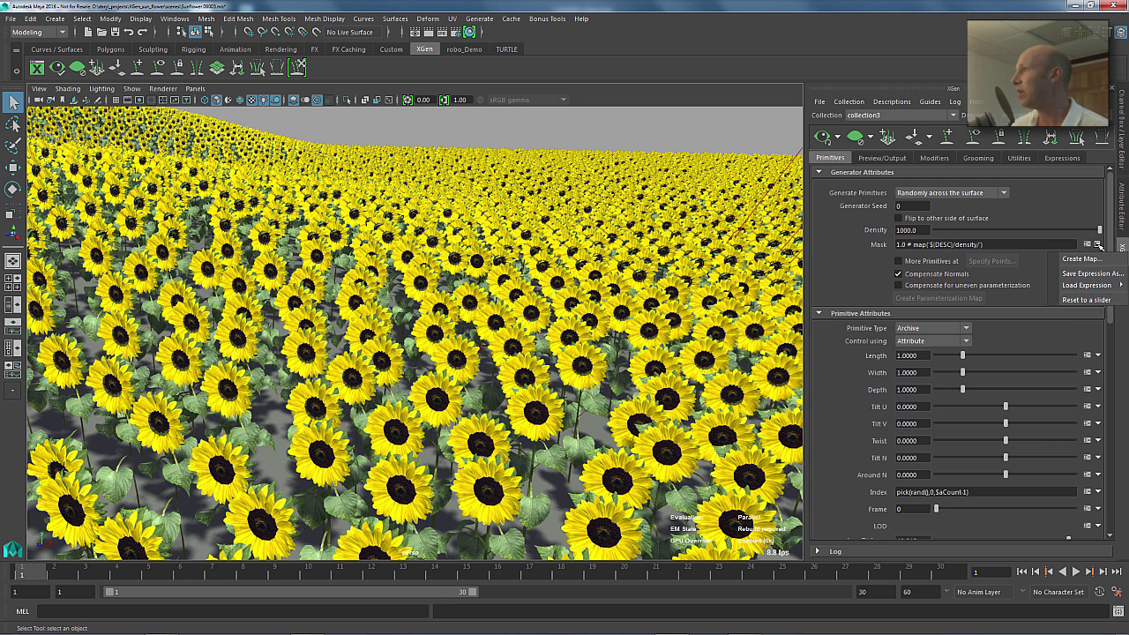
click(1058, 259)
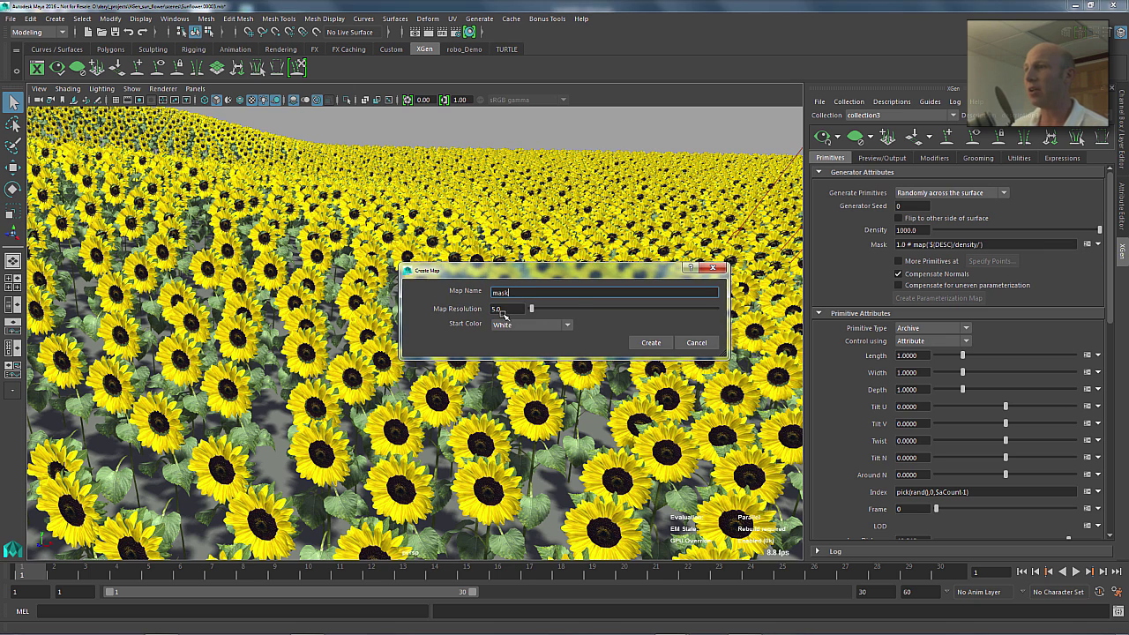
click(654, 341)
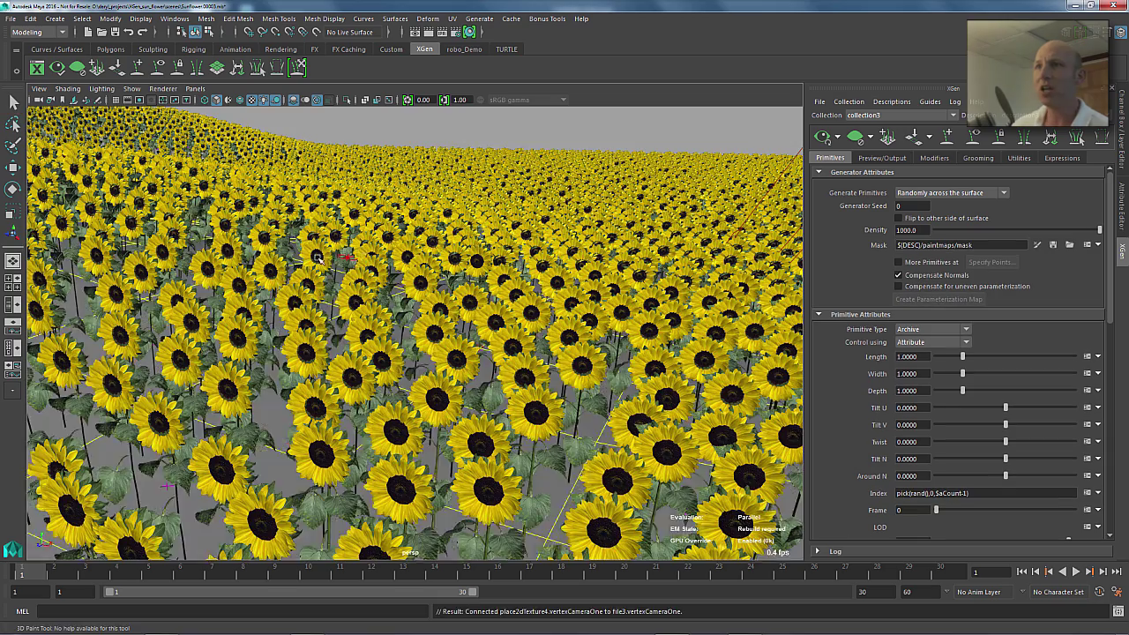
- Show the 3D Paint Tool's settings and enlarge the brush radius to about 5.9 over the sunflower field
alt+drag(365, 259, 352, 295)
double_click(12, 234)
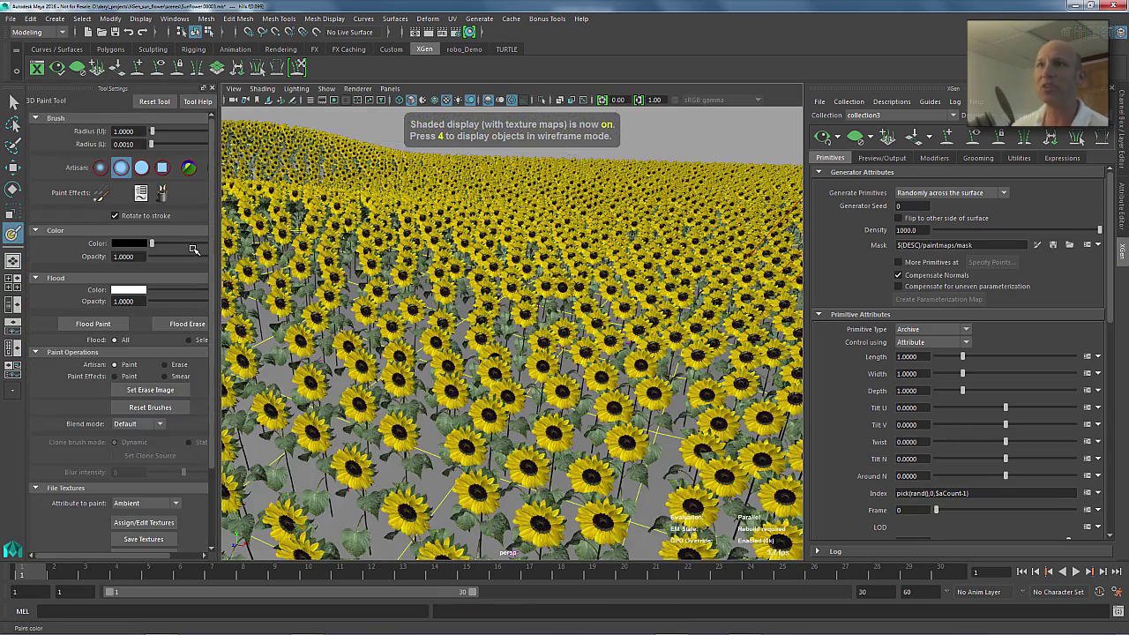
mouse_move(449, 324)
alt+mouse_down()
mouse_move(481, 330)
mouse_move(431, 332)
alt+mouse_up()
key(b)
drag(410, 272, 445, 274)
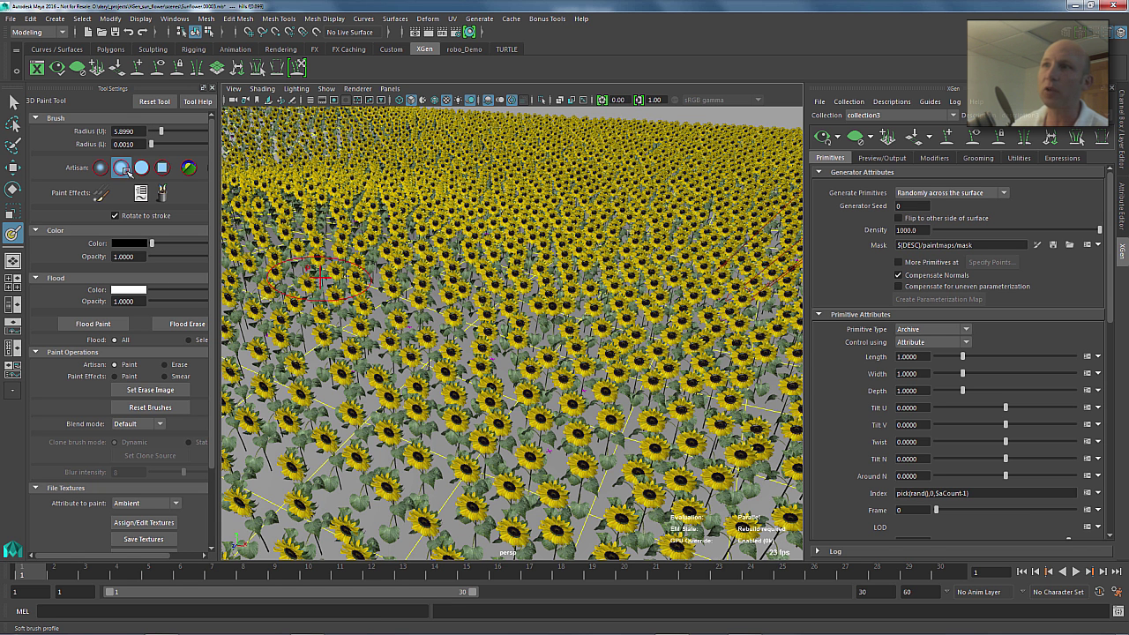
alt+right_drag(451, 283, 471, 291)
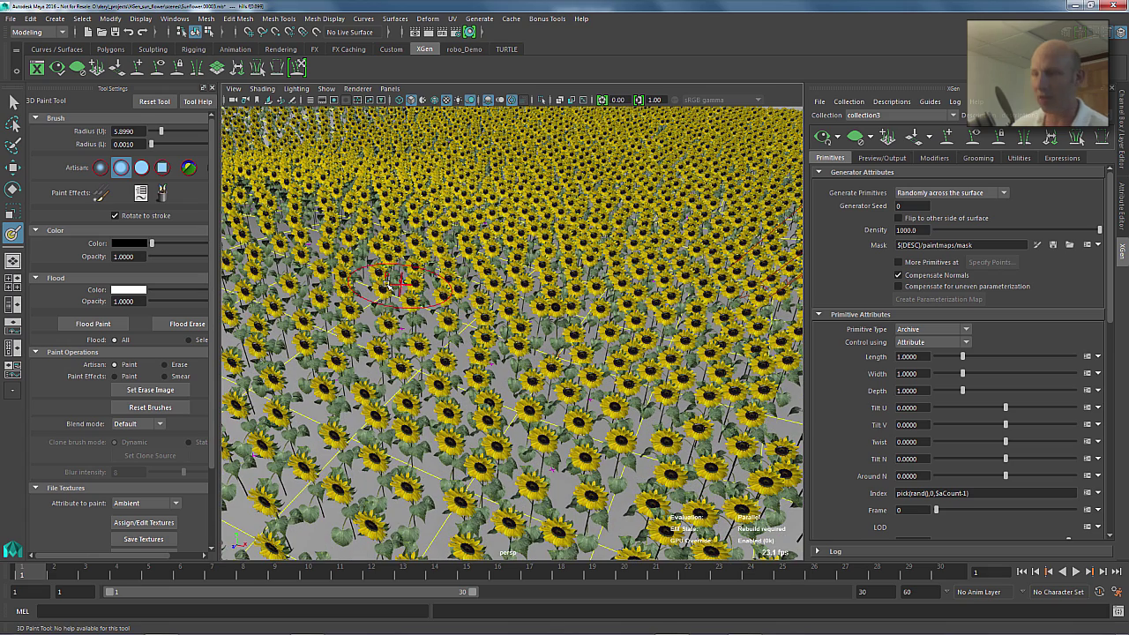
- Paint a black ring into the mask around a patch of sunflowers with a brush radius of about 9.8 and save the map
key(b)
drag(382, 287, 414, 290)
mouse_move(353, 219)
mouse_down()
mouse_move(291, 291)
mouse_move(405, 467)
mouse_move(718, 436)
mouse_move(758, 352)
mouse_move(705, 238)
mouse_move(425, 214)
mouse_up()
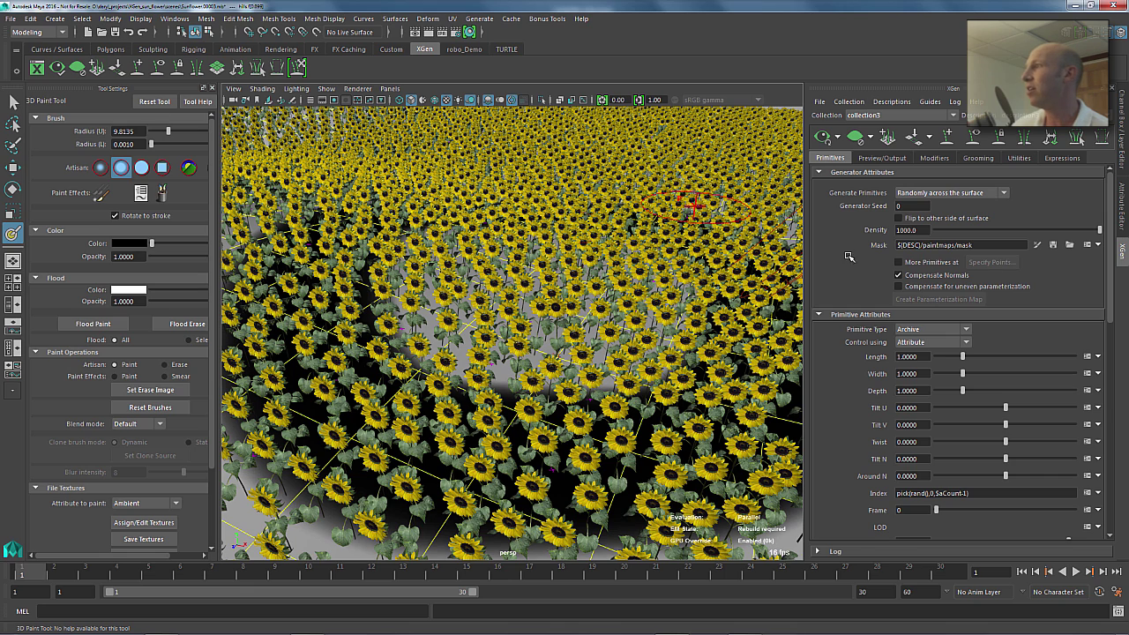
click(1053, 244)
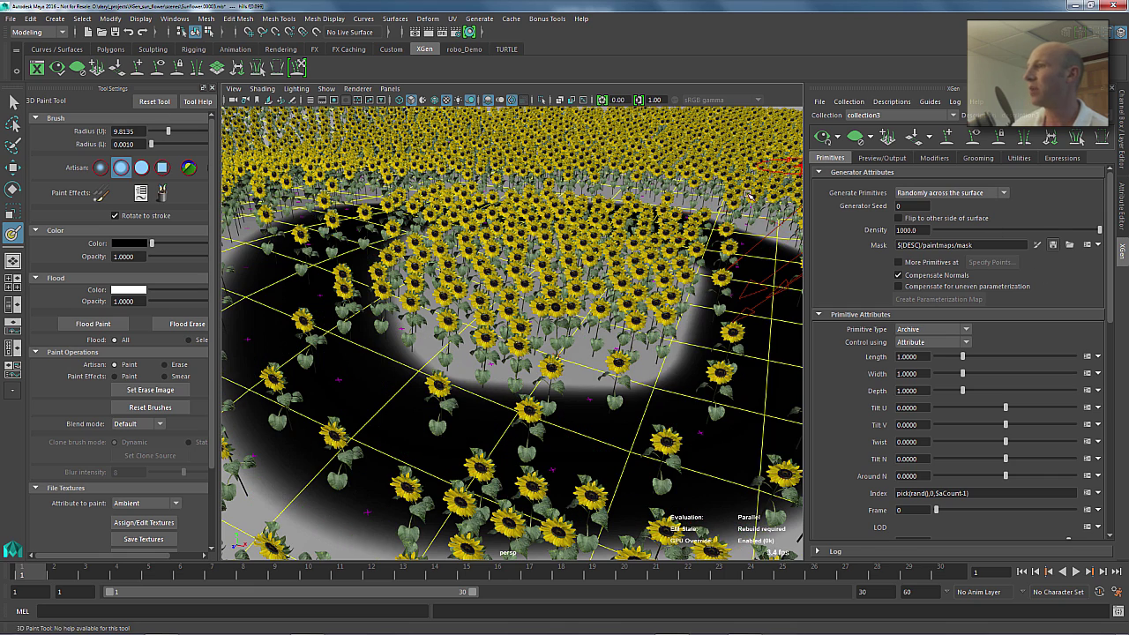
- Paint over the ring's soft outer edge in black with the solid brush profile and save the mask map again
mouse_move(569, 273)
alt+mouse_down()
mouse_move(580, 287)
mouse_move(564, 287)
alt+mouse_up()
alt+right_drag(564, 287, 513, 289)
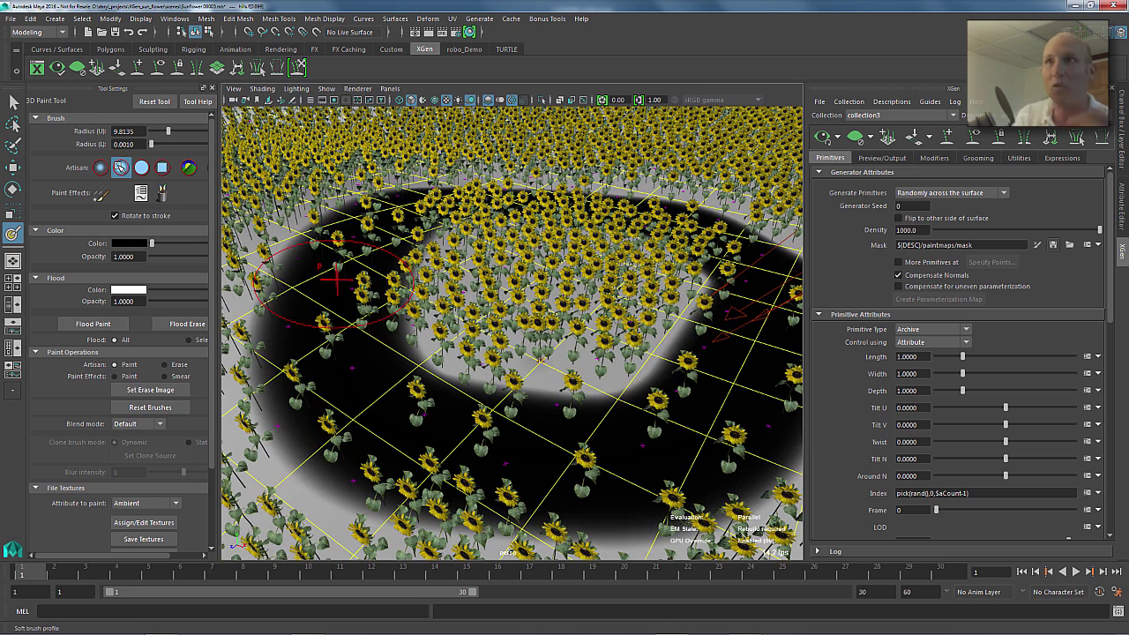
click(141, 167)
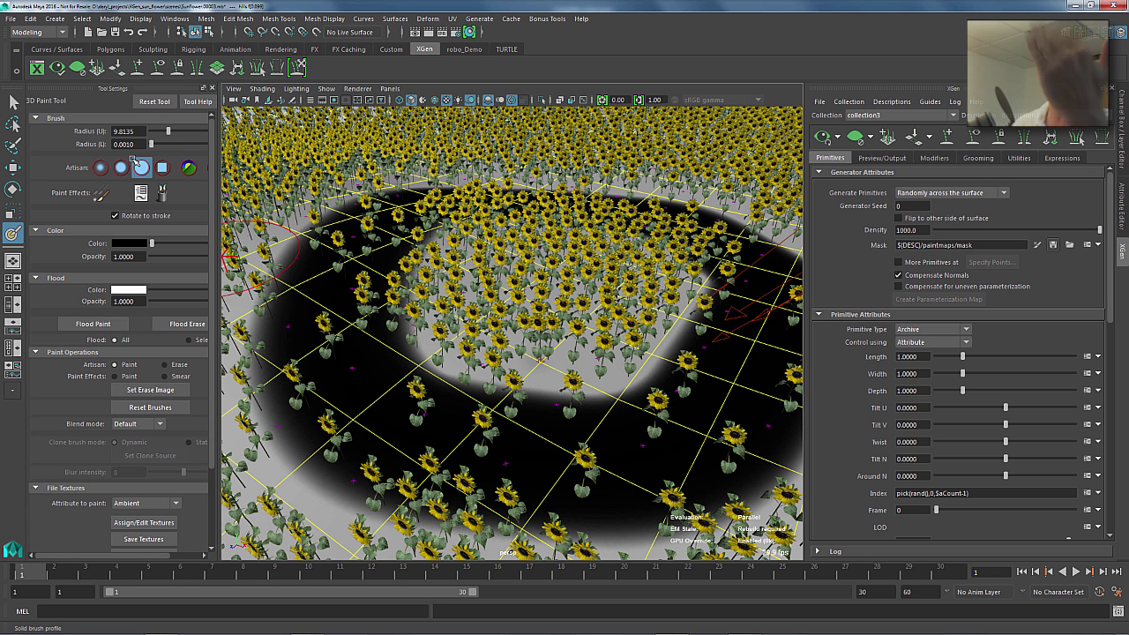
mouse_move(328, 308)
mouse_down()
mouse_move(325, 371)
mouse_move(361, 425)
mouse_move(544, 450)
mouse_move(652, 528)
mouse_move(750, 490)
mouse_move(789, 445)
mouse_move(757, 312)
mouse_move(708, 228)
mouse_move(666, 203)
mouse_move(388, 209)
mouse_move(308, 293)
mouse_move(287, 296)
mouse_up()
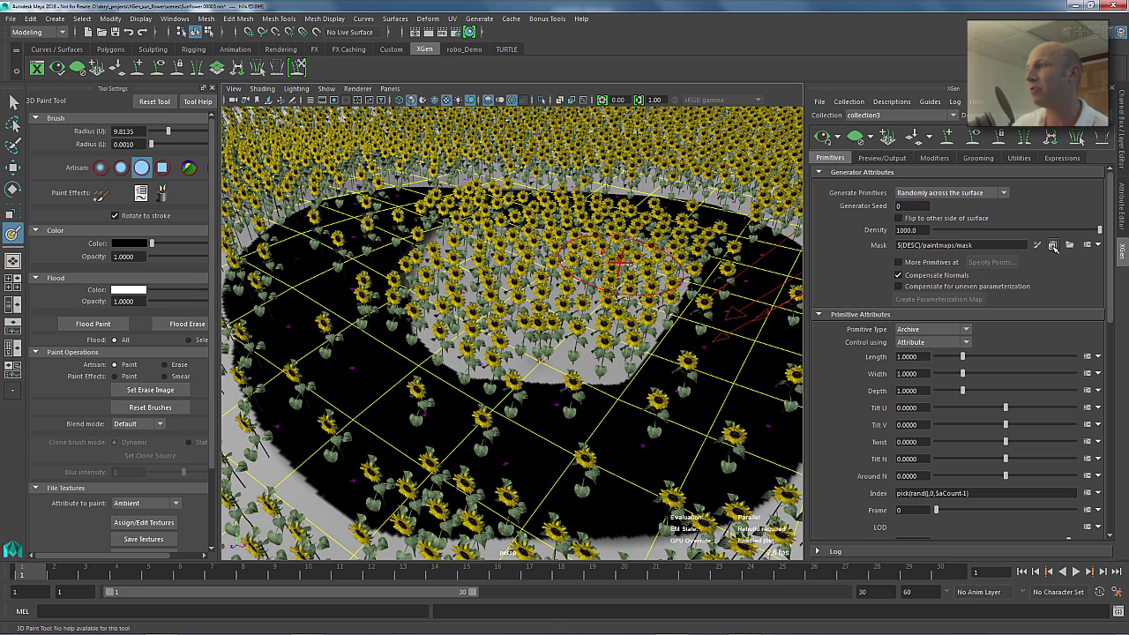
click(1053, 247)
- Leave the paint tool for the Move tool, deselect the hills surface and view the masked sunflower field from a low angle
alt+drag(545, 296, 507, 277)
click(1030, 591)
alt+drag(525, 367, 538, 328)
key(w)
alt+right_drag(529, 201, 547, 193)
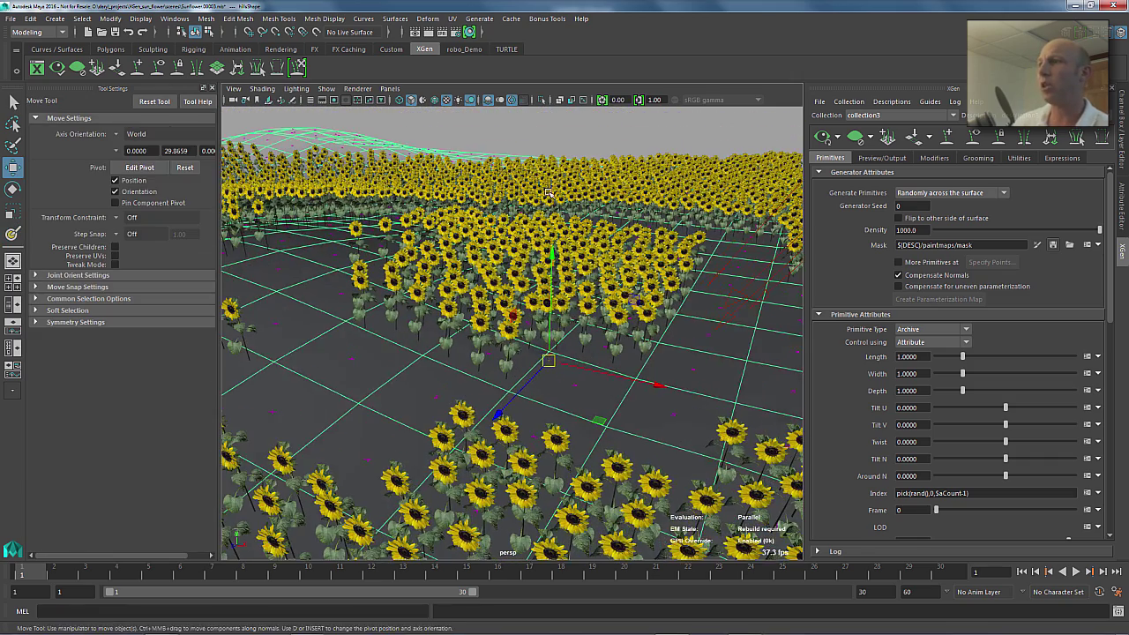
click(566, 130)
alt+drag(550, 160, 564, 157)
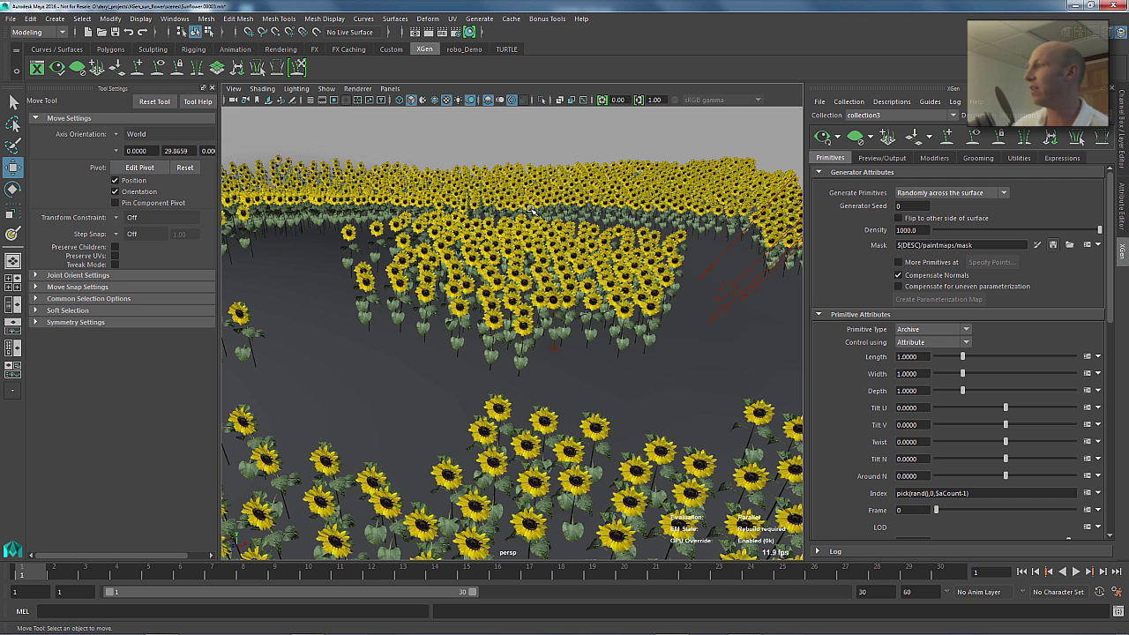
scroll(887, 352, down, 5)
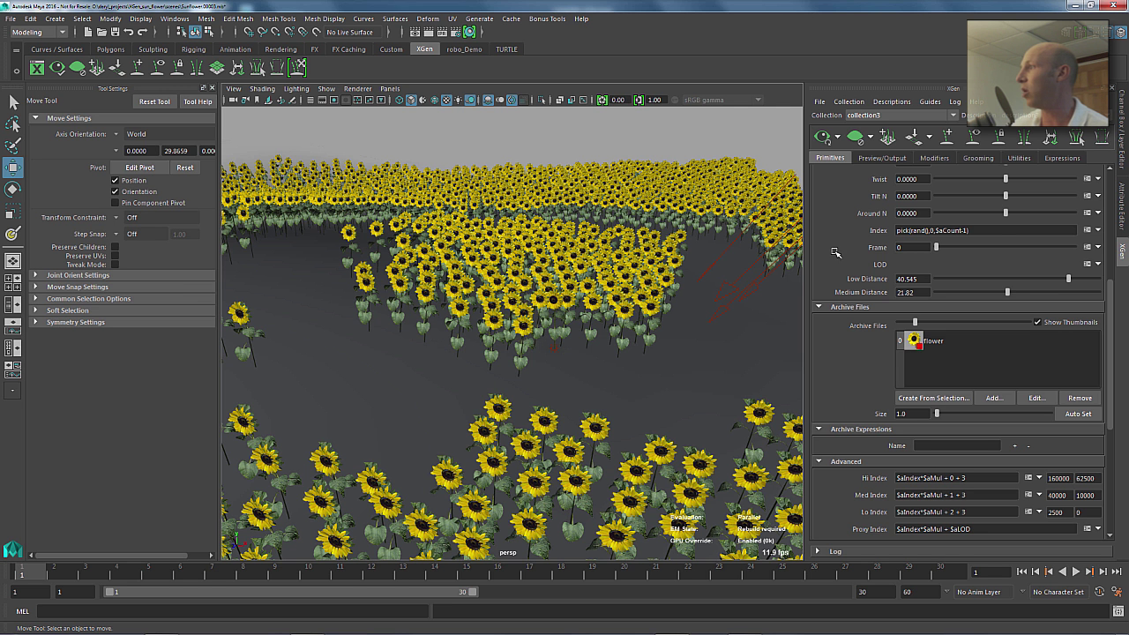
drag(1109, 299, 1125, 161)
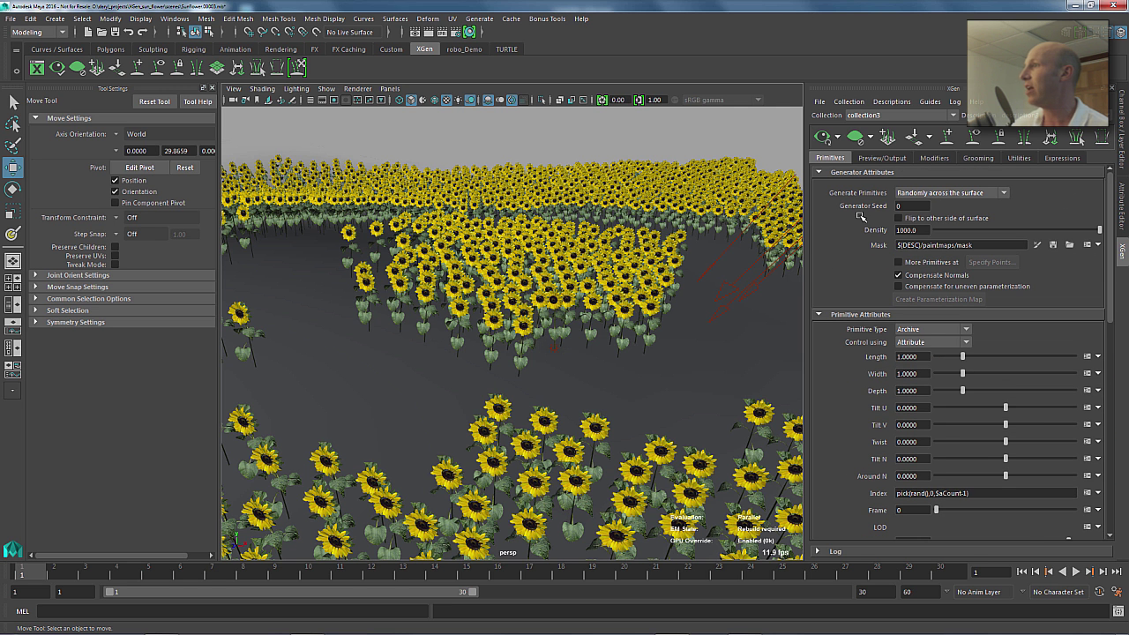